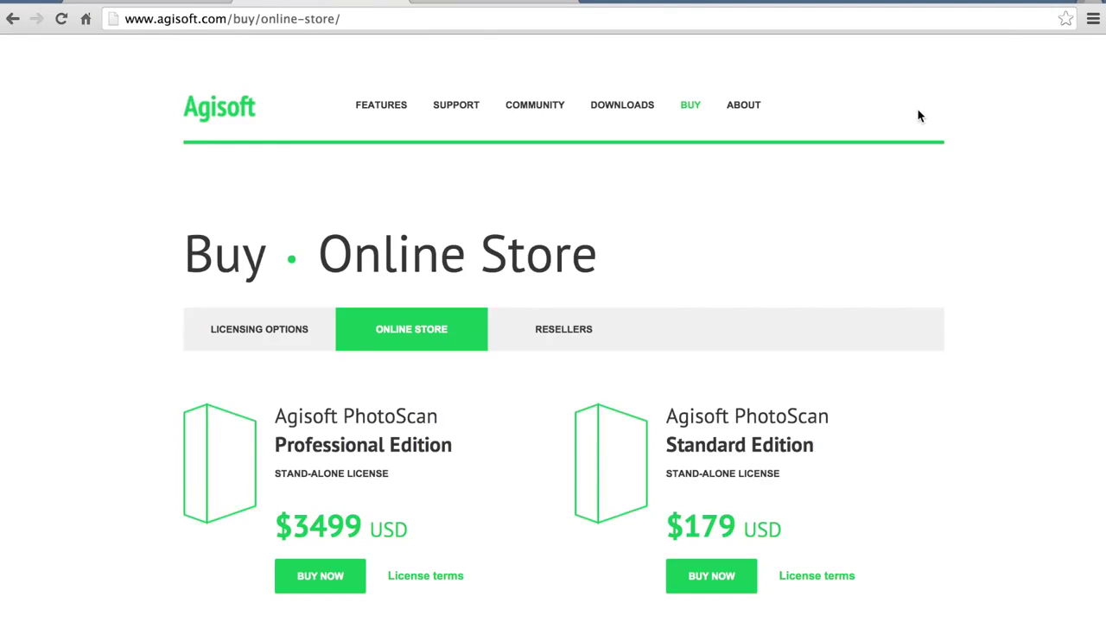
# Browse the IMG JPG aerial photos in the caliterra_102614 Dropbox folder, then bring Finder forward
pyautogui.scroll(-2, 919, 116)
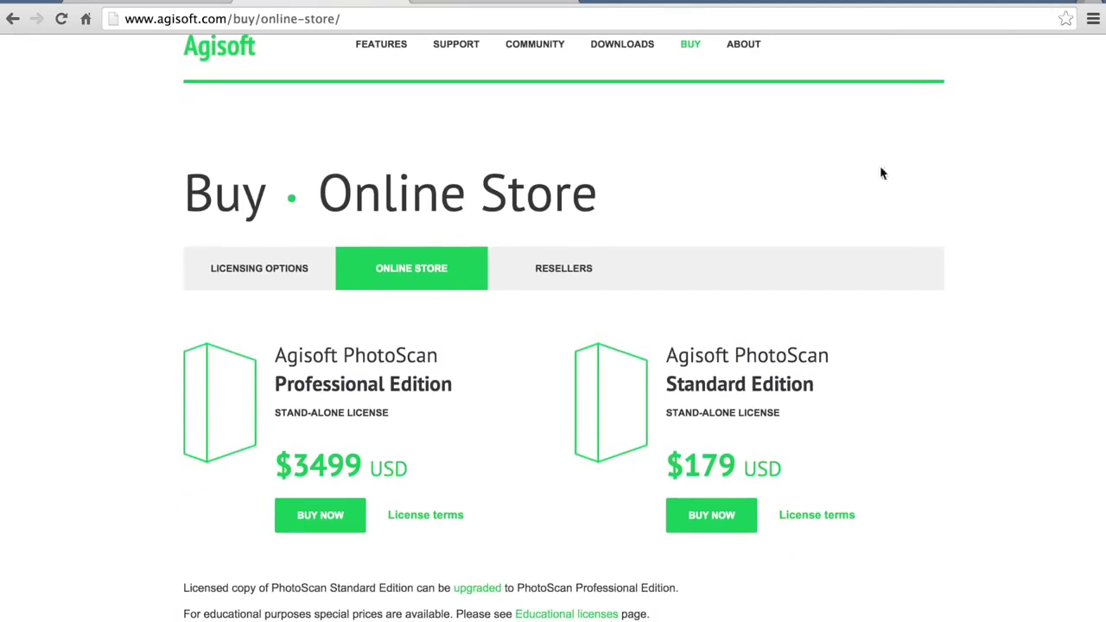
pyautogui.scroll(2, 800, 250)
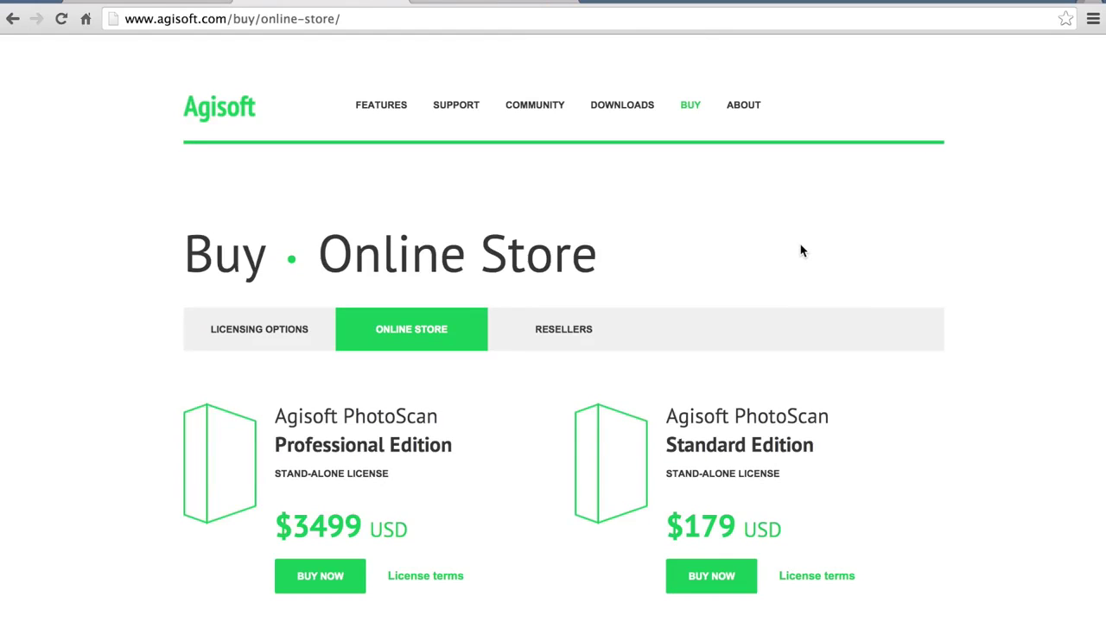
pyautogui.scroll(-4, 800, 251)
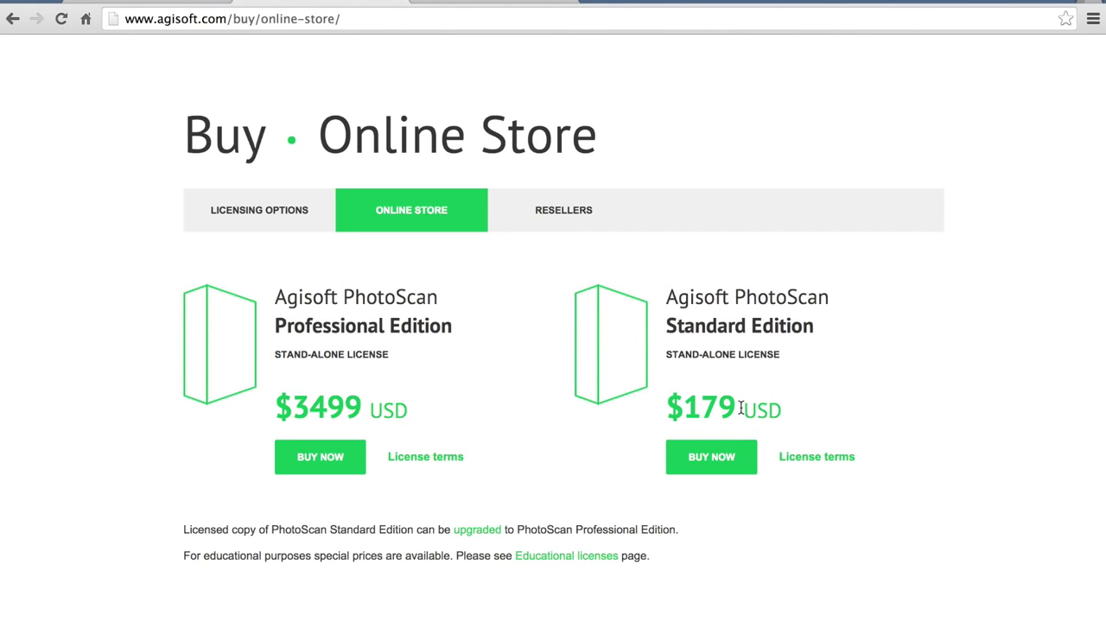
pyautogui.click(167, 2)
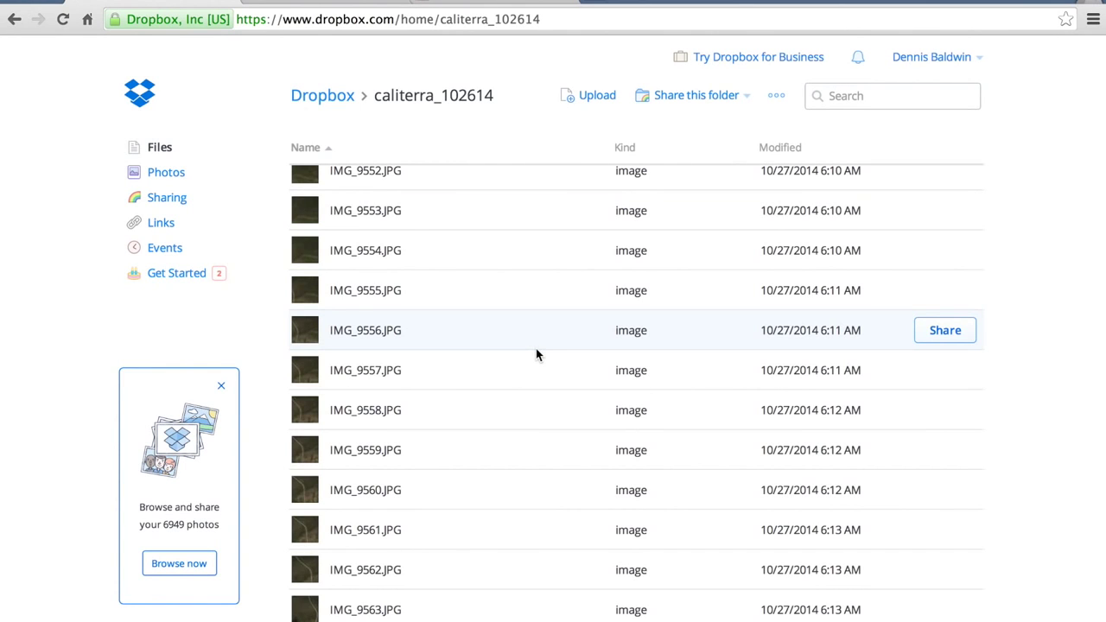
pyautogui.scroll(3, 535, 350)
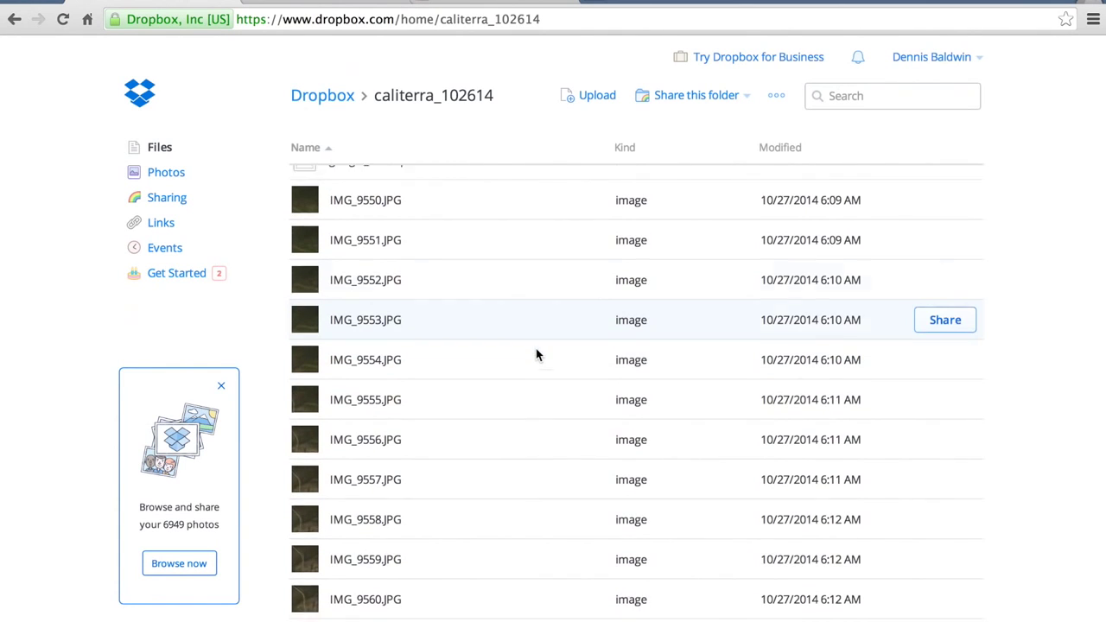
pyautogui.scroll(-4, 536, 354)
pyautogui.scroll(-4, 535, 354)
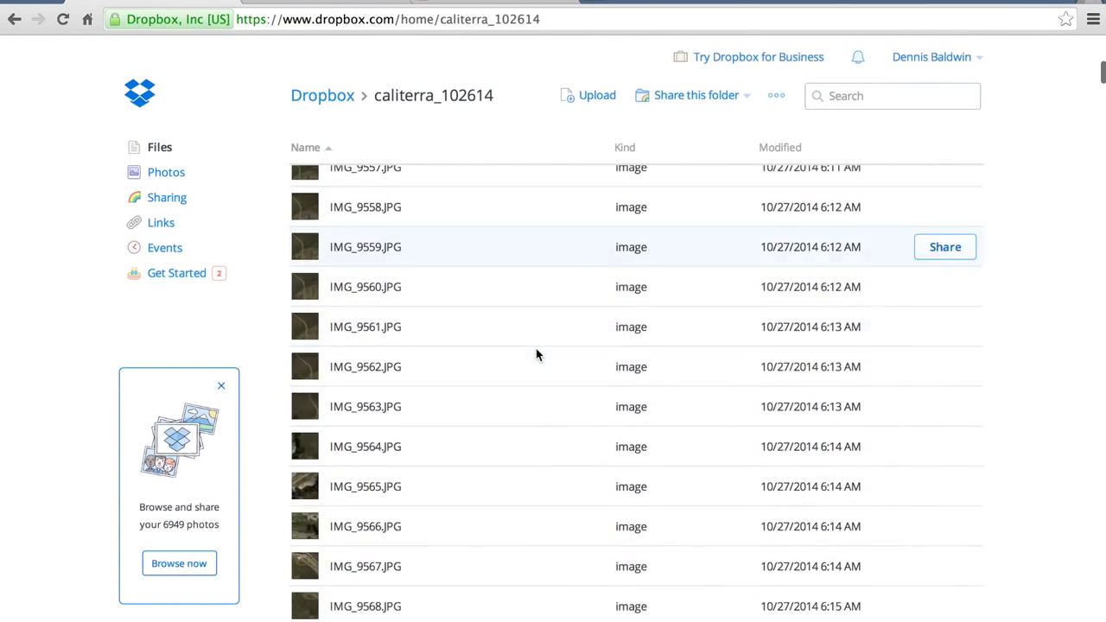
pyautogui.scroll(-4, 535, 352)
pyautogui.scroll(-1, 567, 313)
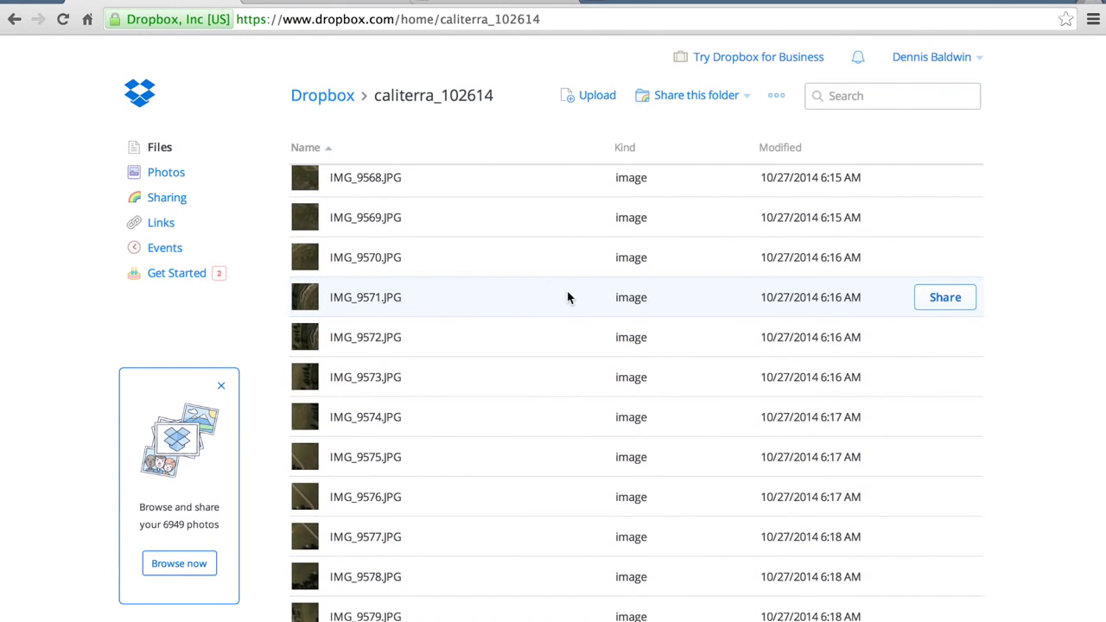
pyautogui.press('super+Tab')
pyautogui.press('super+Tab')
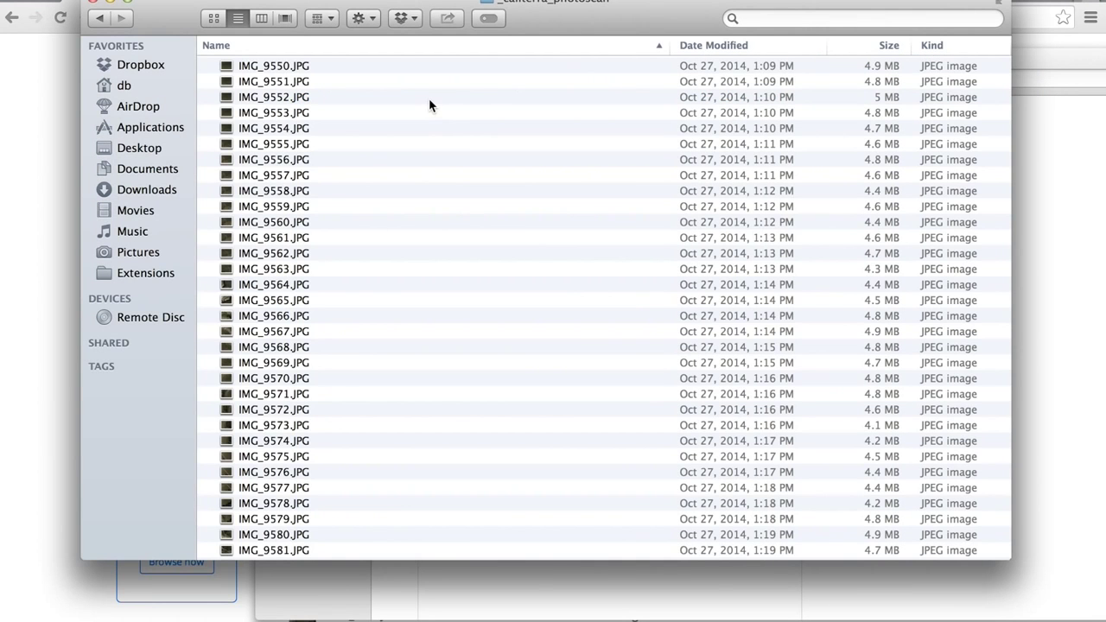
# Scroll the local Finder list of IMG_95xx JPEG photos, each about 4–5 MB
pyautogui.scroll(-20, 304, 78)
pyautogui.scroll(-15, 314, 299)
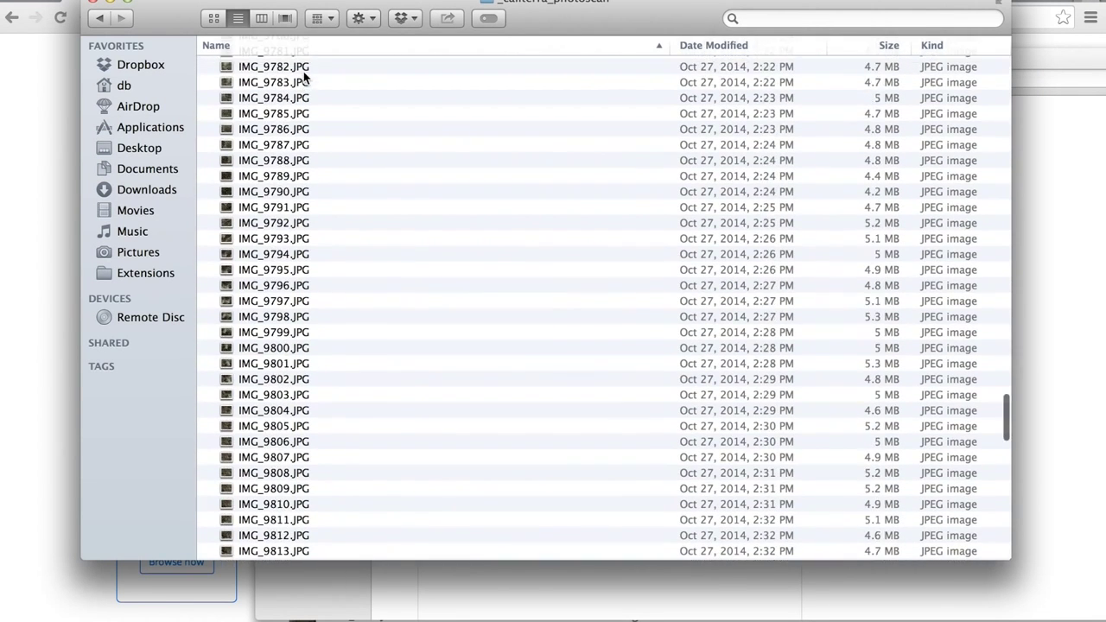
pyautogui.scroll(20, 313, 299)
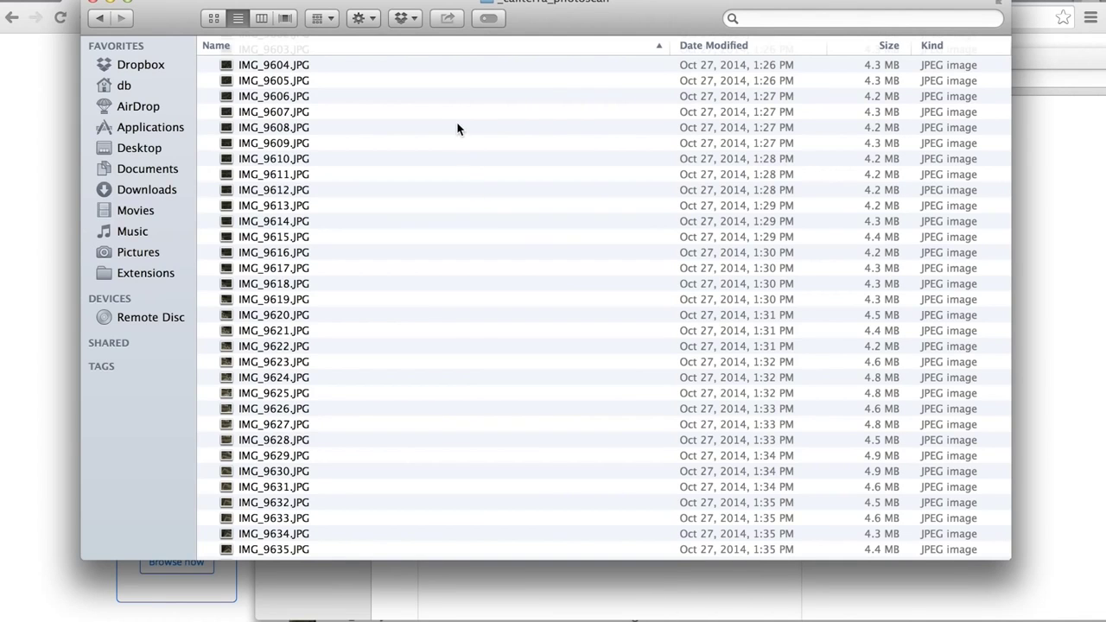
pyautogui.scroll(10, 458, 128)
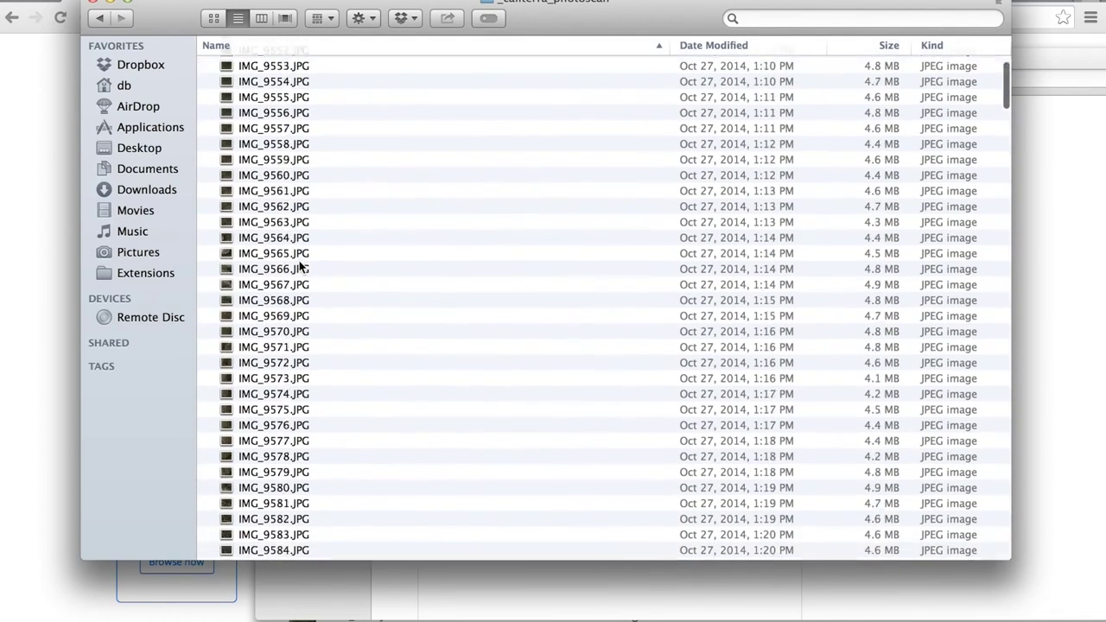
pyautogui.scroll(-6, 300, 266)
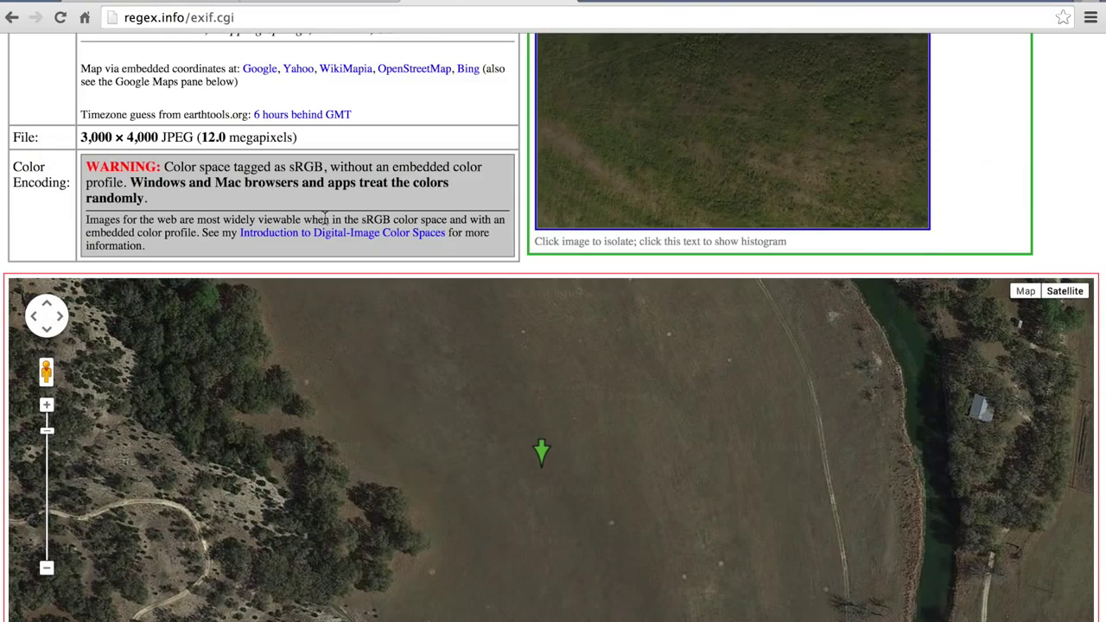
pyautogui.scroll(8, 201, 259)
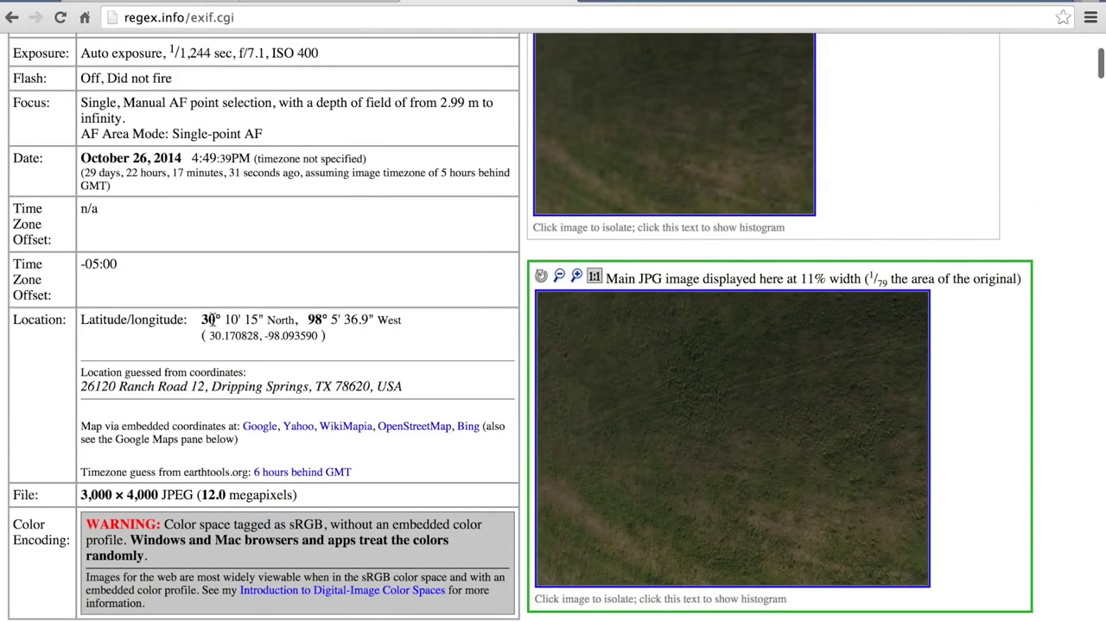
pyautogui.scroll(-3, 829, 289)
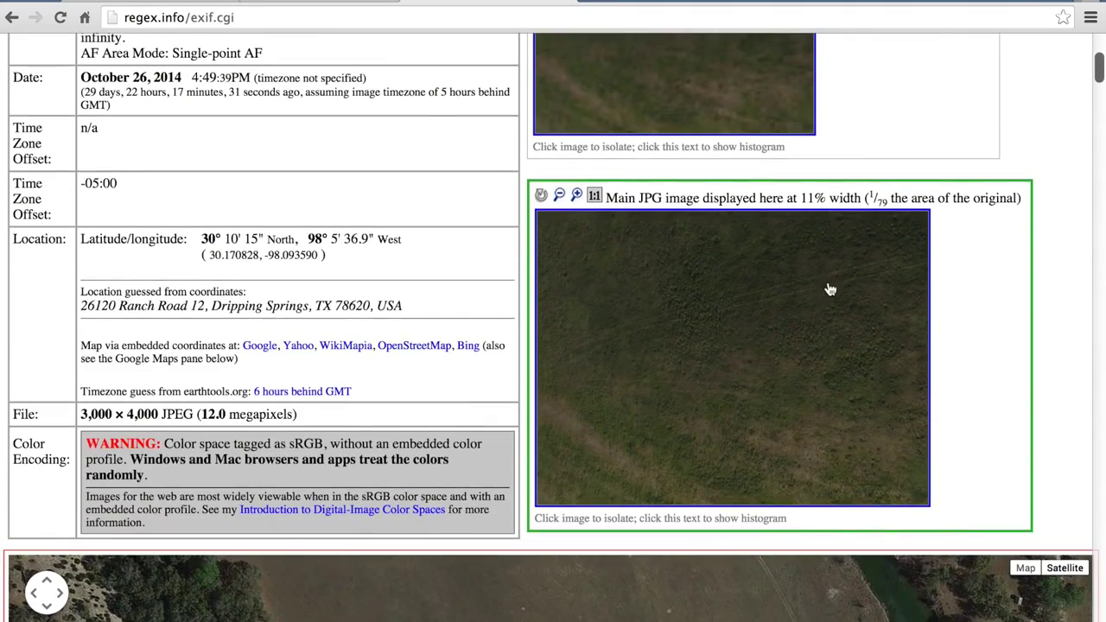
pyautogui.scroll(-3, 1065, 236)
pyautogui.scroll(-3, 1065, 237)
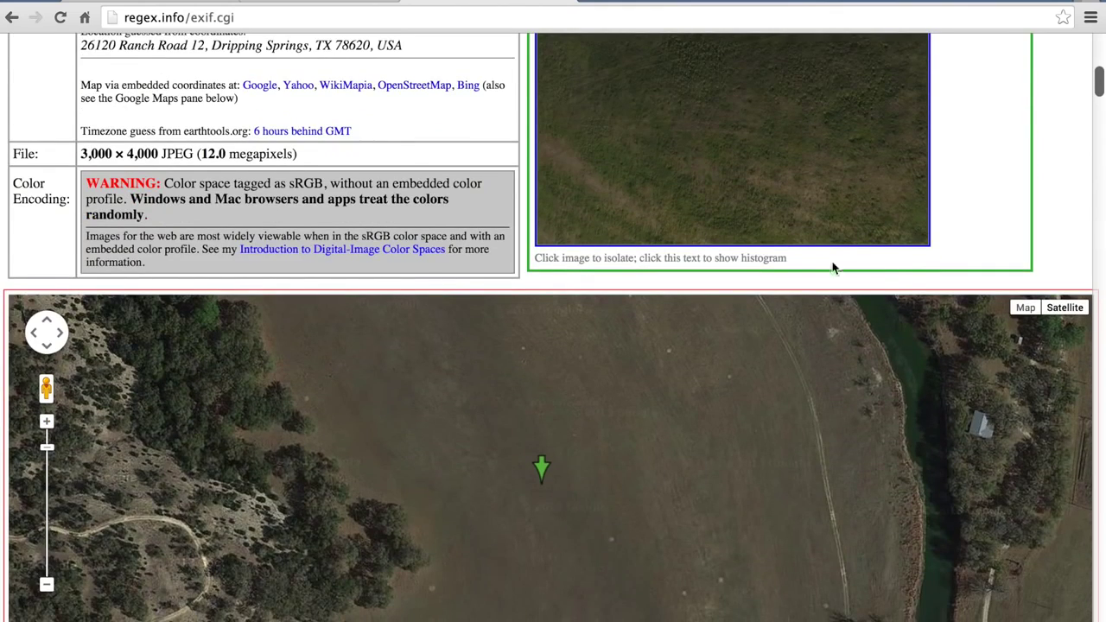
pyautogui.press('super+Tab')
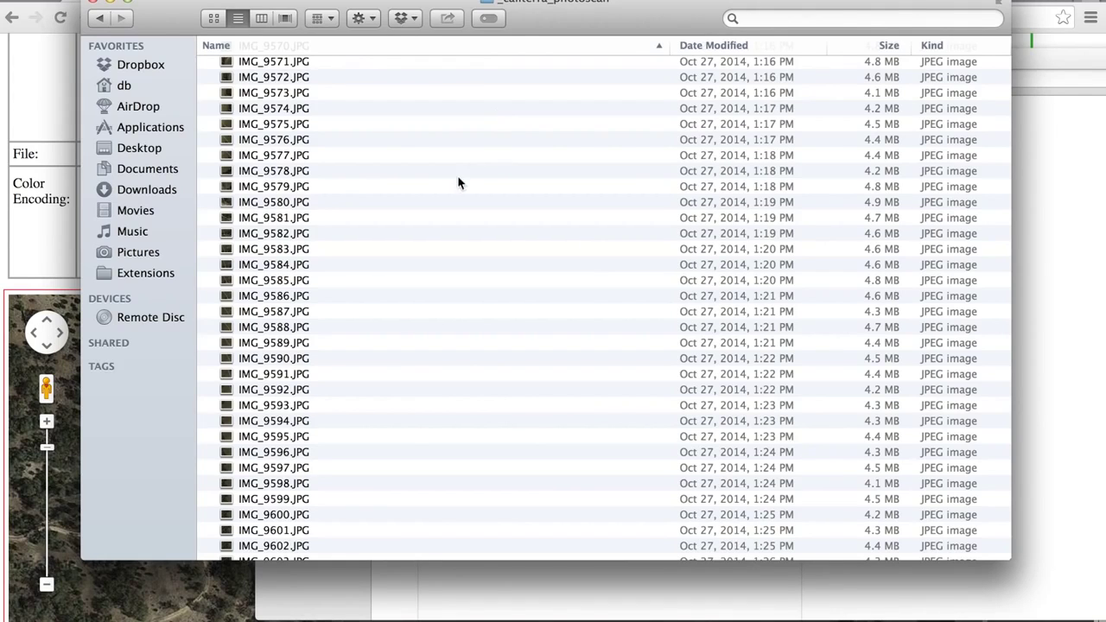
pyautogui.scroll(-5, 455, 181)
pyautogui.scroll(-8, 456, 185)
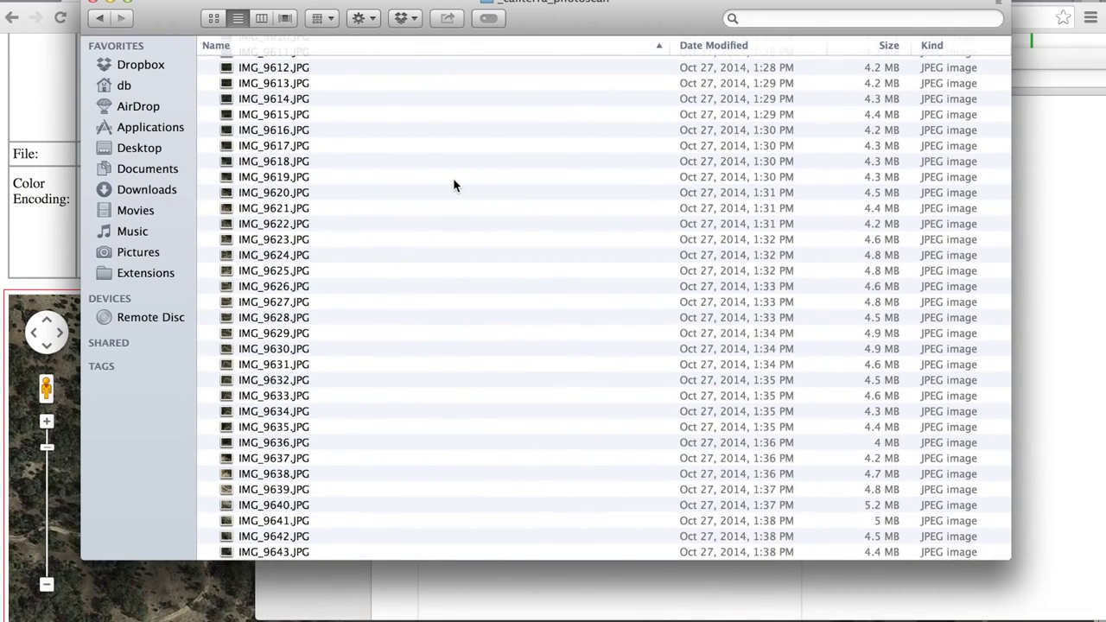
pyautogui.scroll(-17, 454, 185)
pyautogui.scroll(-10, 453, 183)
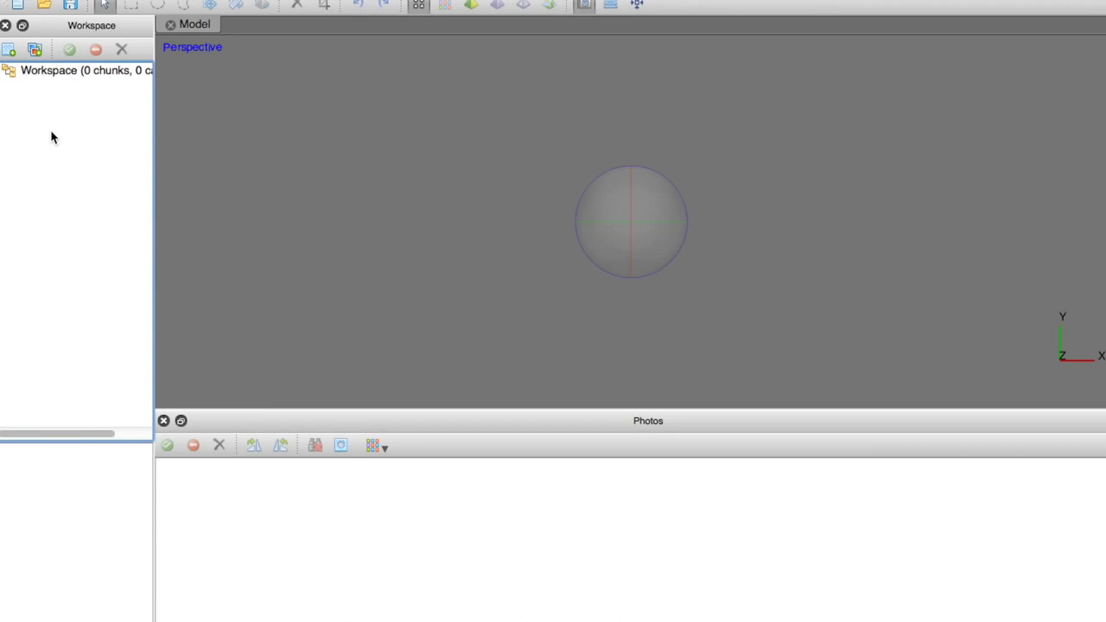
# Add photos IMG_9550 through IMG_9894 from the _caliterra_photoscan folder to the project
pyautogui.click(35, 50)
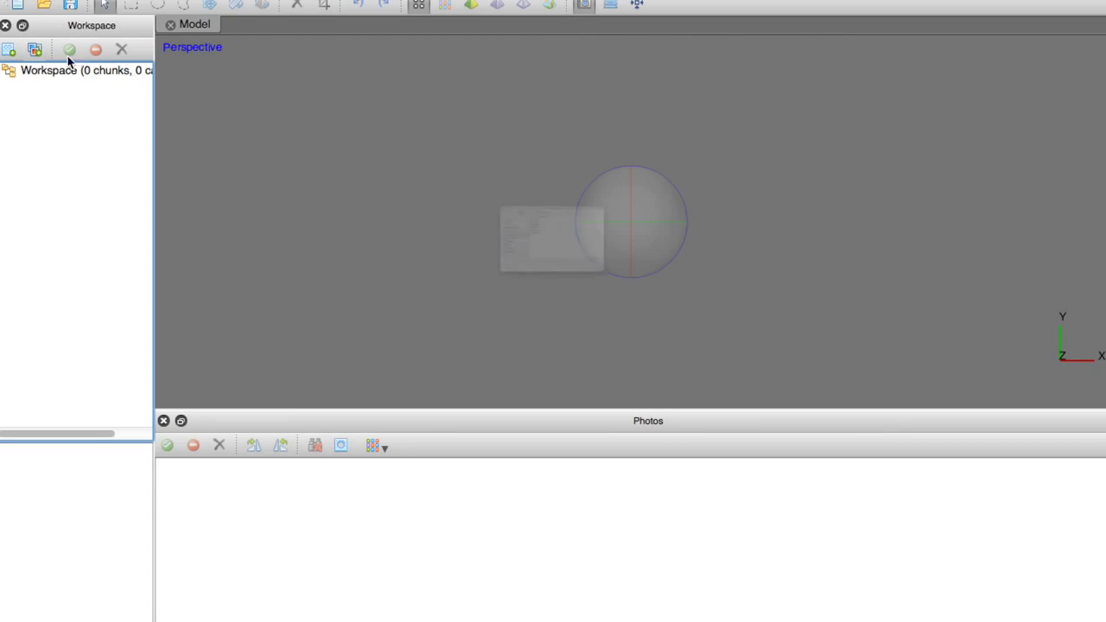
pyautogui.click(484, 115)
pyautogui.click(661, 139)
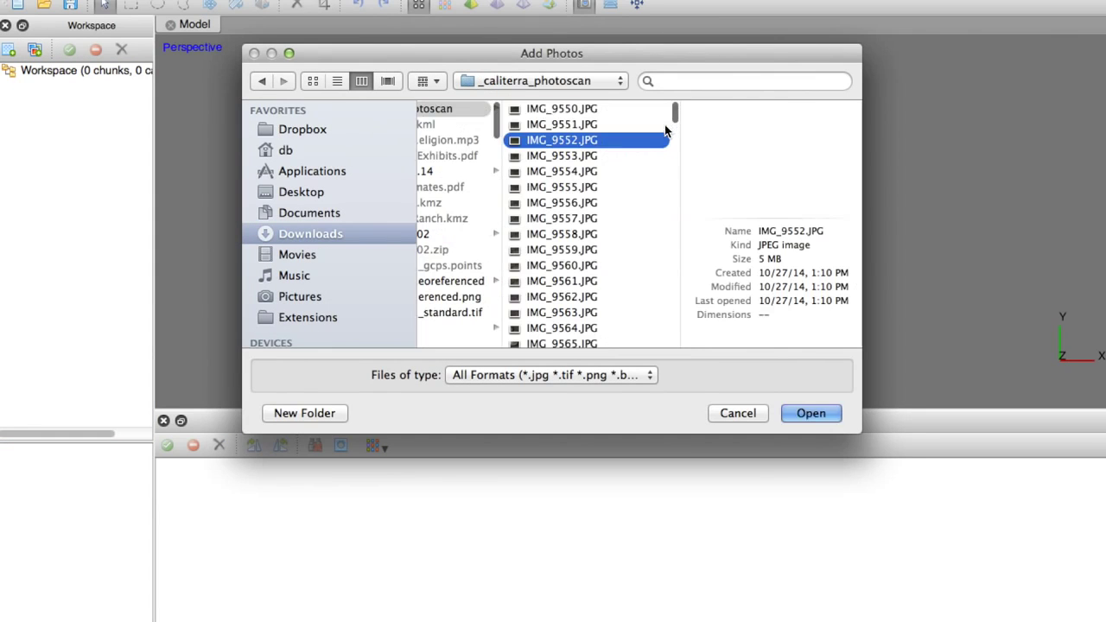
pyautogui.click(634, 109)
pyautogui.moveTo(678, 113); pyautogui.dragTo(688, 409)
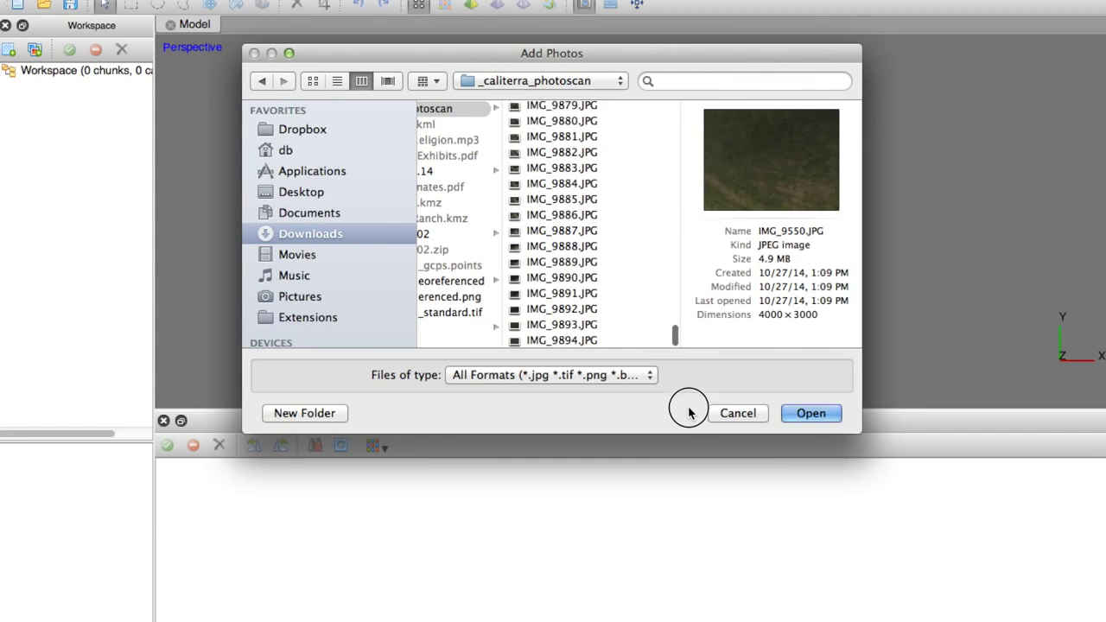
pyautogui.keyDown('shift'); pyautogui.click(579, 340); pyautogui.keyUp('shift')
pyautogui.click(809, 413)
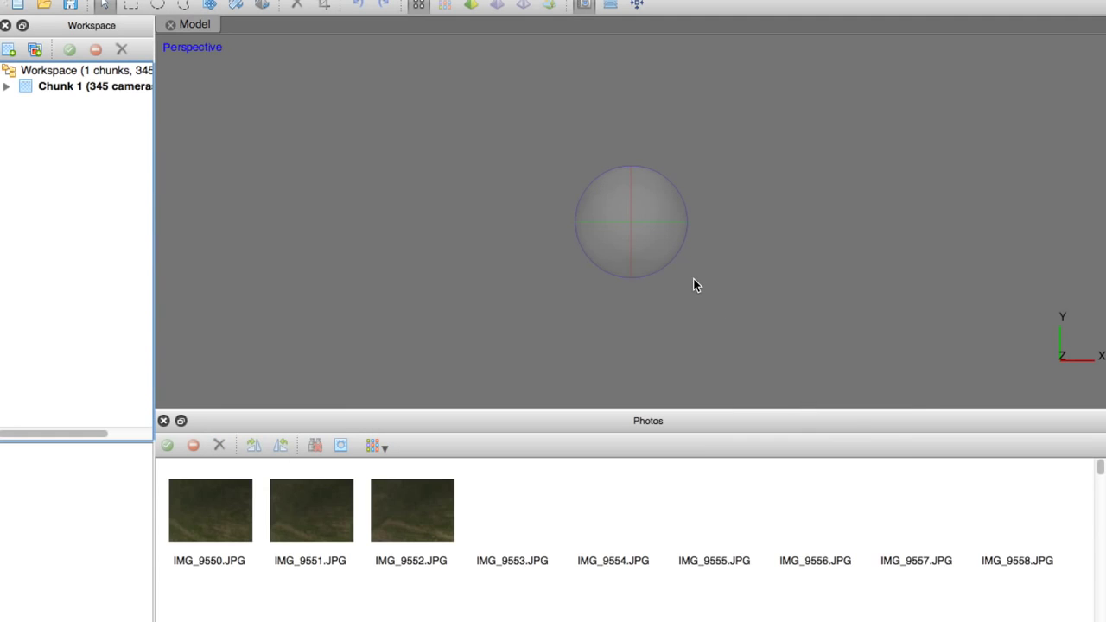
# Browse the thumbnails of the 345 loaded aerial photos in the Photos pane
pyautogui.scroll(-10, 776, 489)
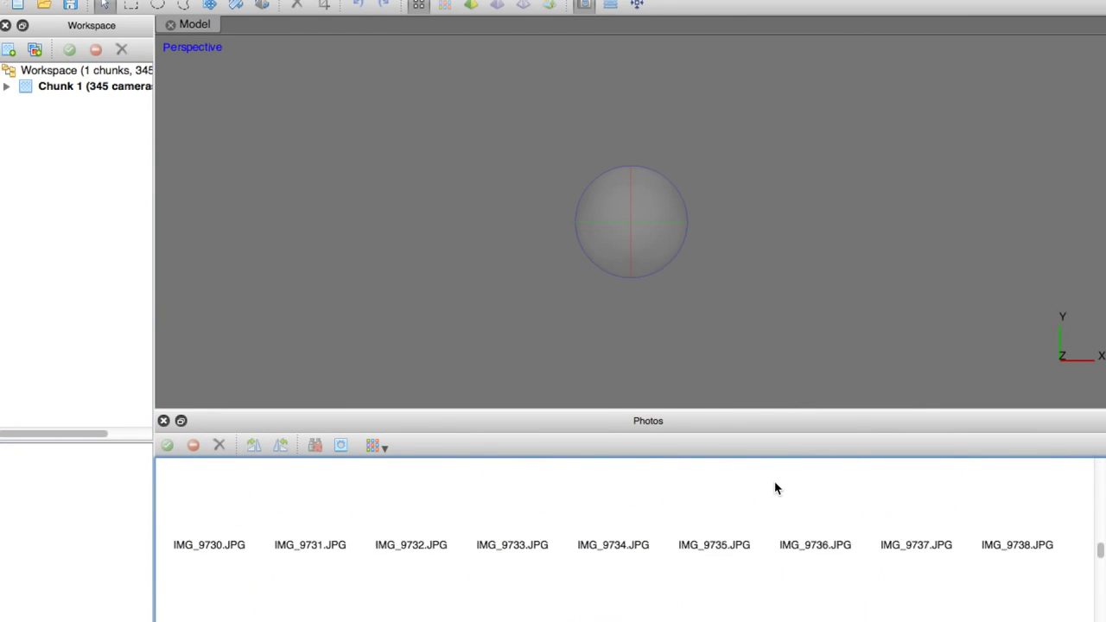
pyautogui.scroll(10, 777, 489)
pyautogui.scroll(-5, 776, 489)
pyautogui.scroll(2, 776, 489)
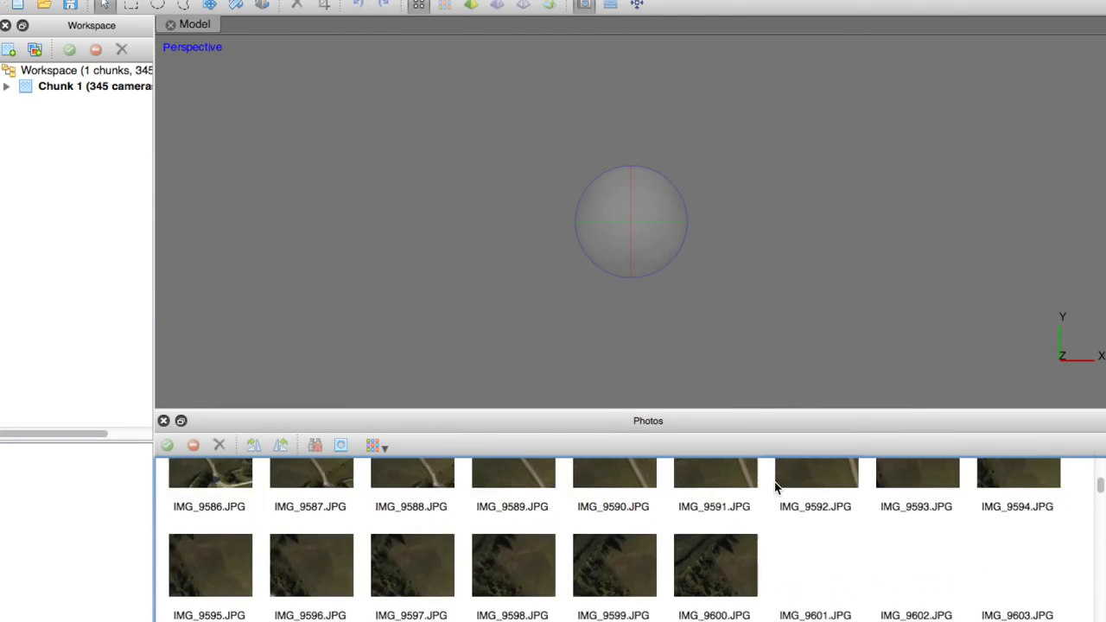
pyautogui.scroll(-3, 775, 489)
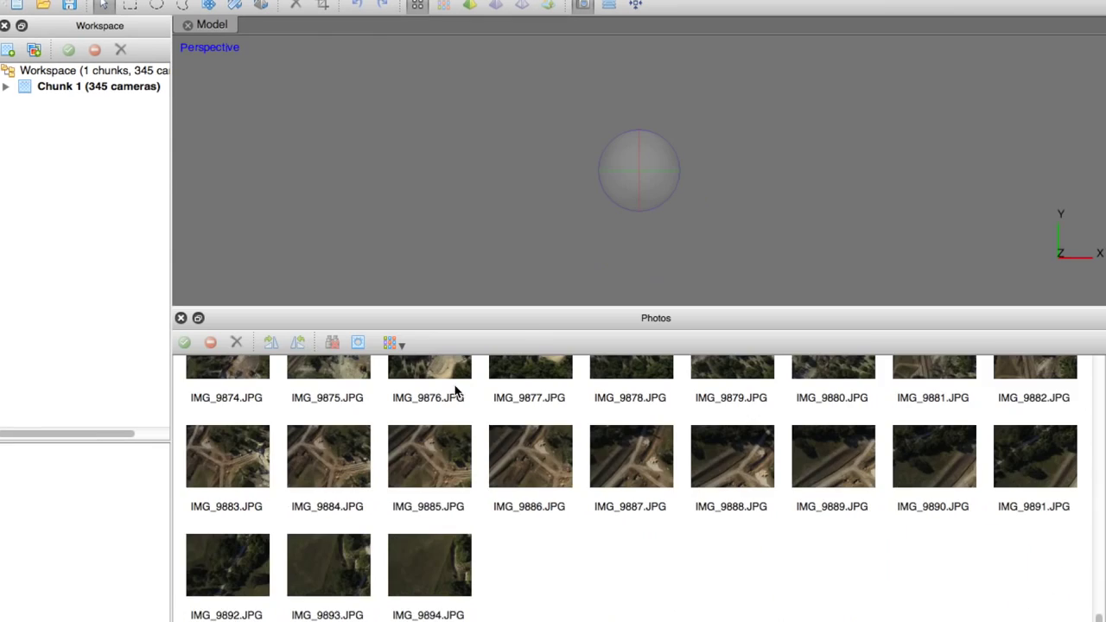
pyautogui.scroll(3, 493, 438)
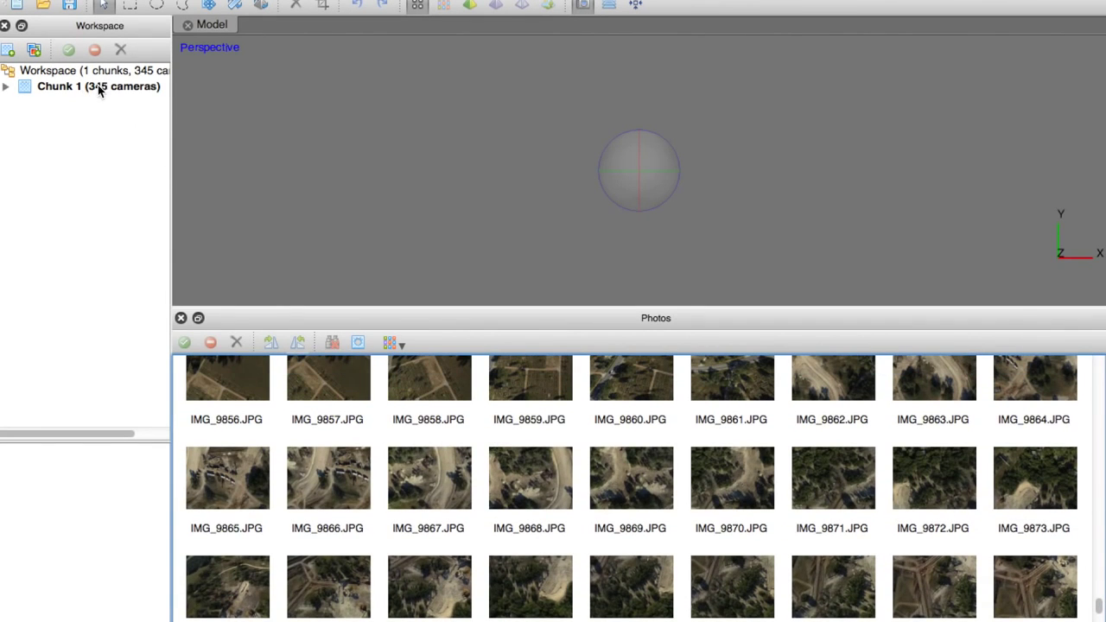
pyautogui.scroll(15, 514, 449)
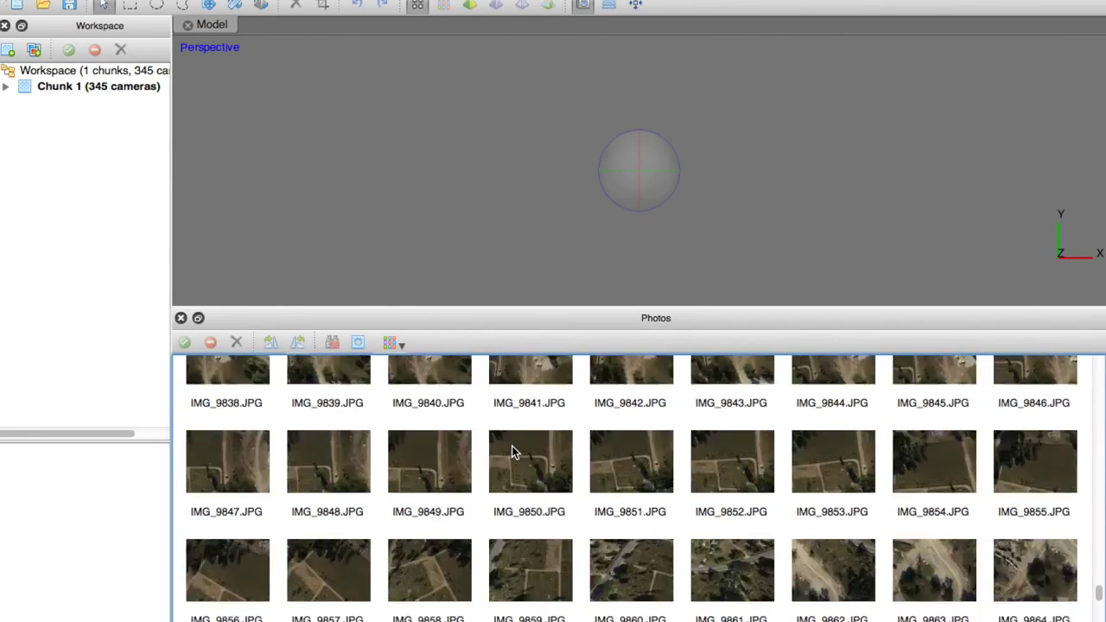
pyautogui.scroll(1, 512, 451)
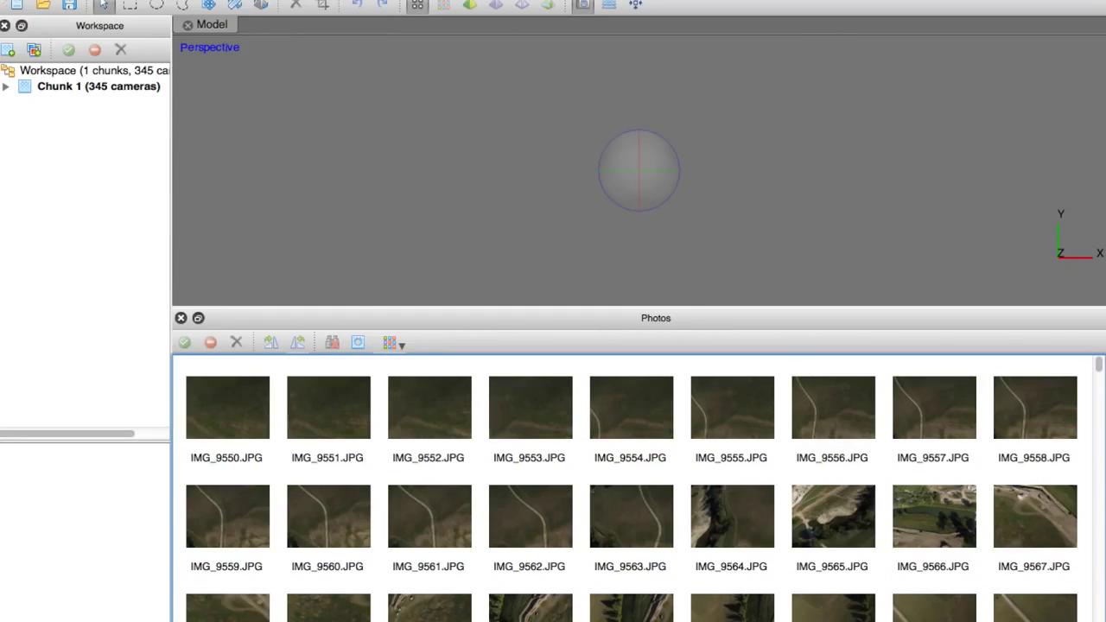
pyautogui.click(265, 0)
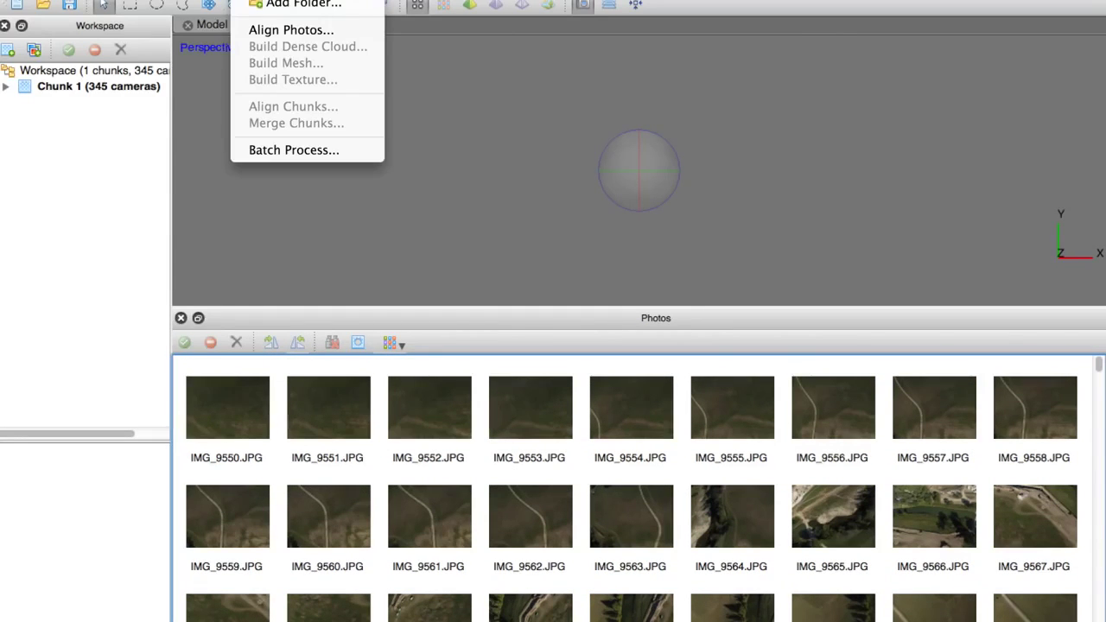
# Align the 345 photos at Medium accuracy with Generic pair preselection
pyautogui.click(292, 31)
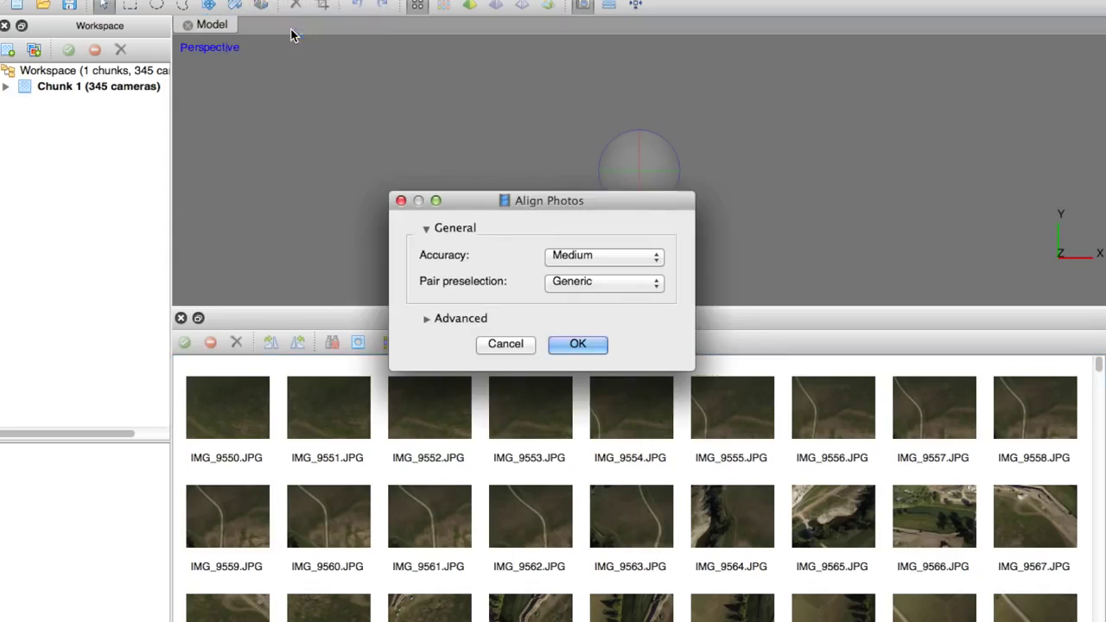
pyautogui.click(577, 253)
pyautogui.click(518, 257)
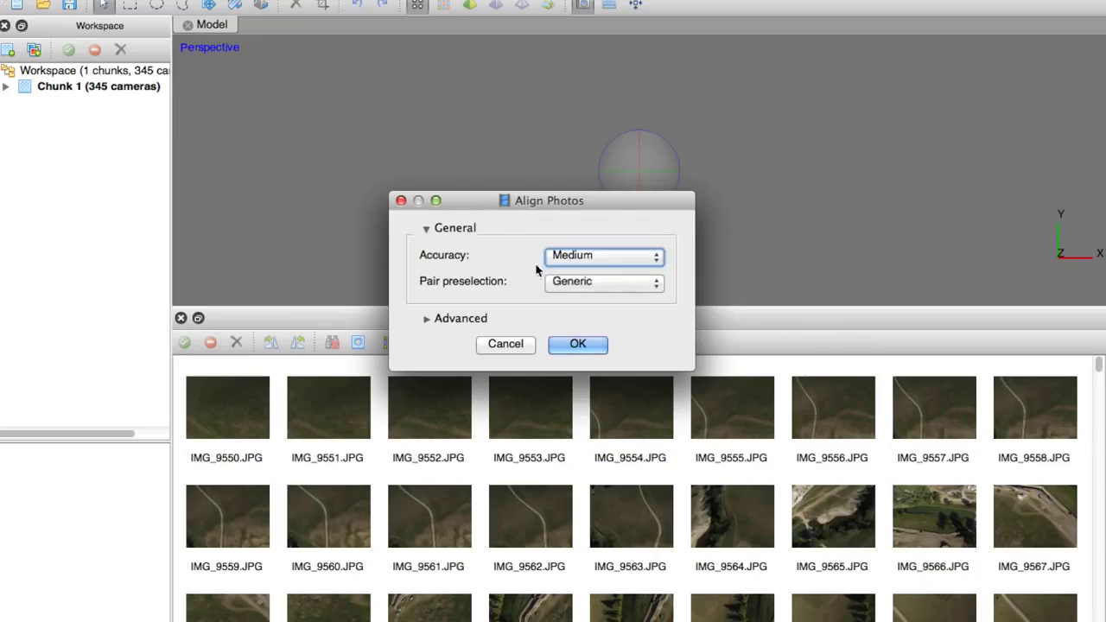
pyautogui.click(604, 281)
pyautogui.click(481, 294)
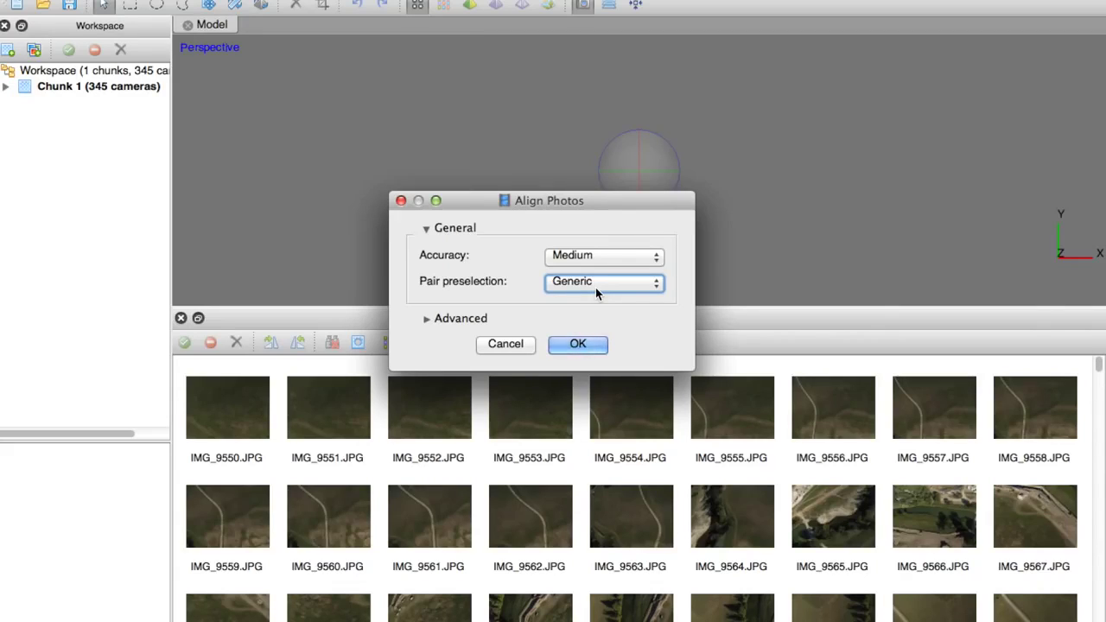
pyautogui.click(611, 255)
pyautogui.click(571, 215)
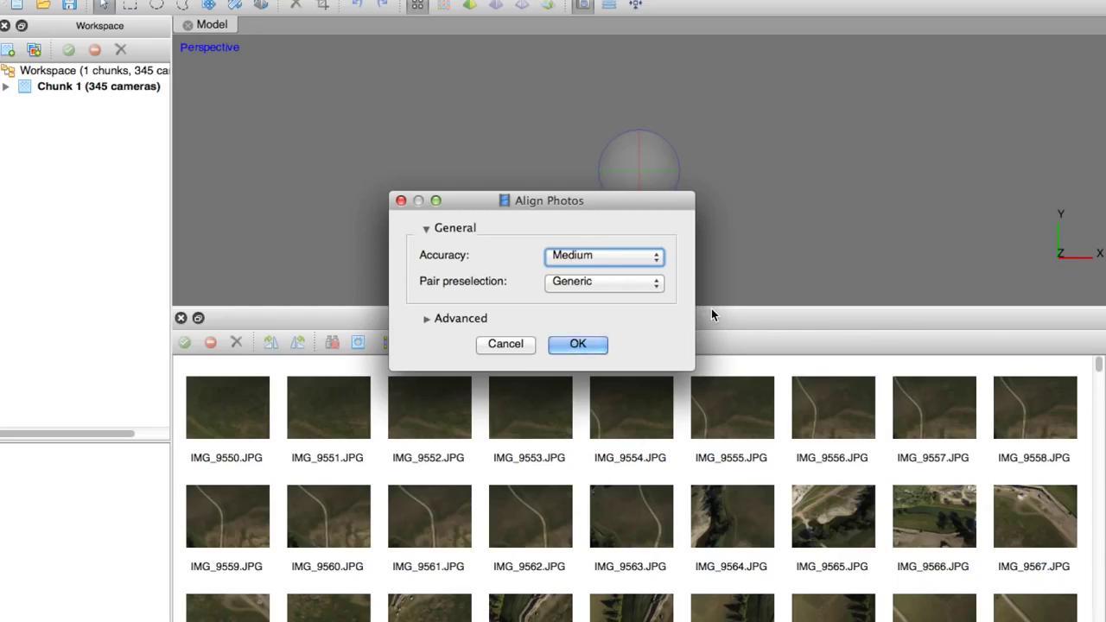
pyautogui.click(586, 344)
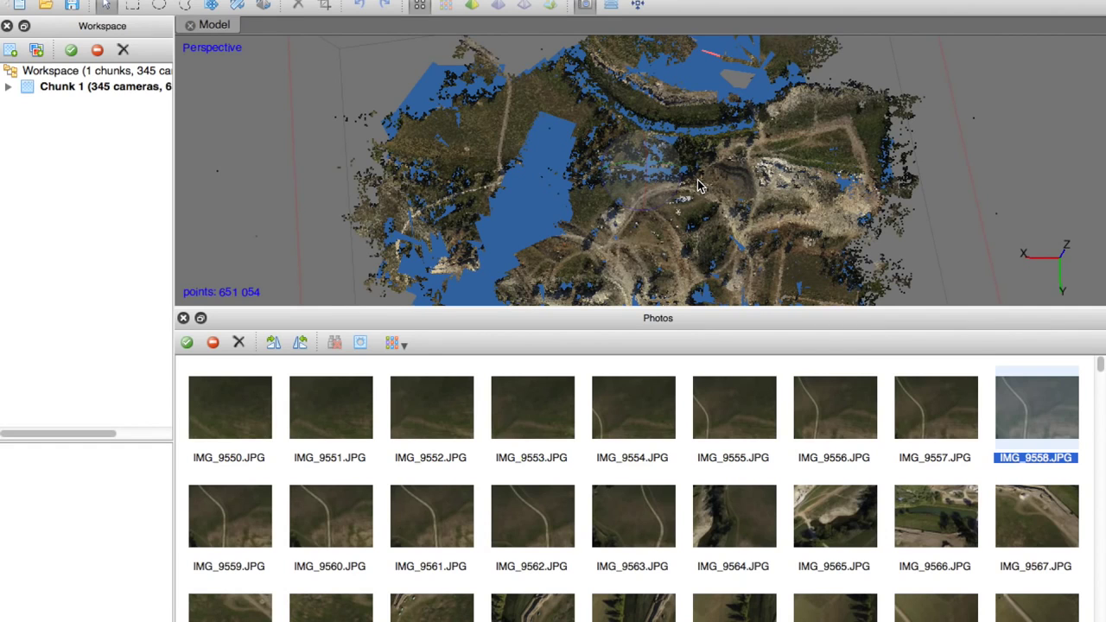
# Orbit the point cloud between top-down and oblique views to compare it with the cameras
pyautogui.moveTo(659, 153); pyautogui.dragTo(651, 177)
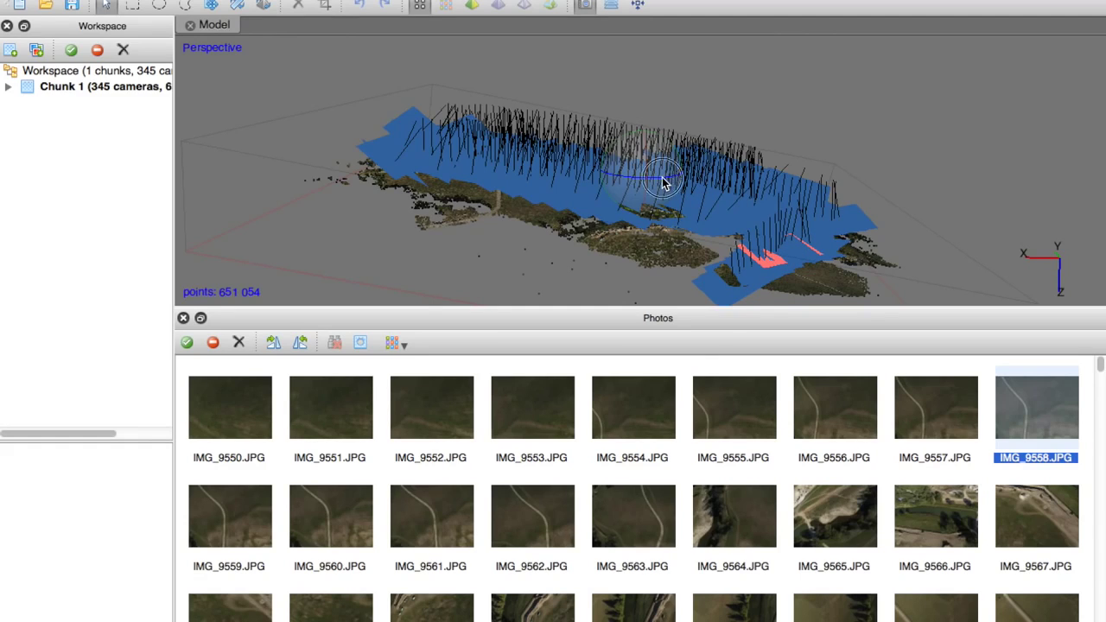
pyautogui.moveTo(662, 181); pyautogui.dragTo(712, 208)
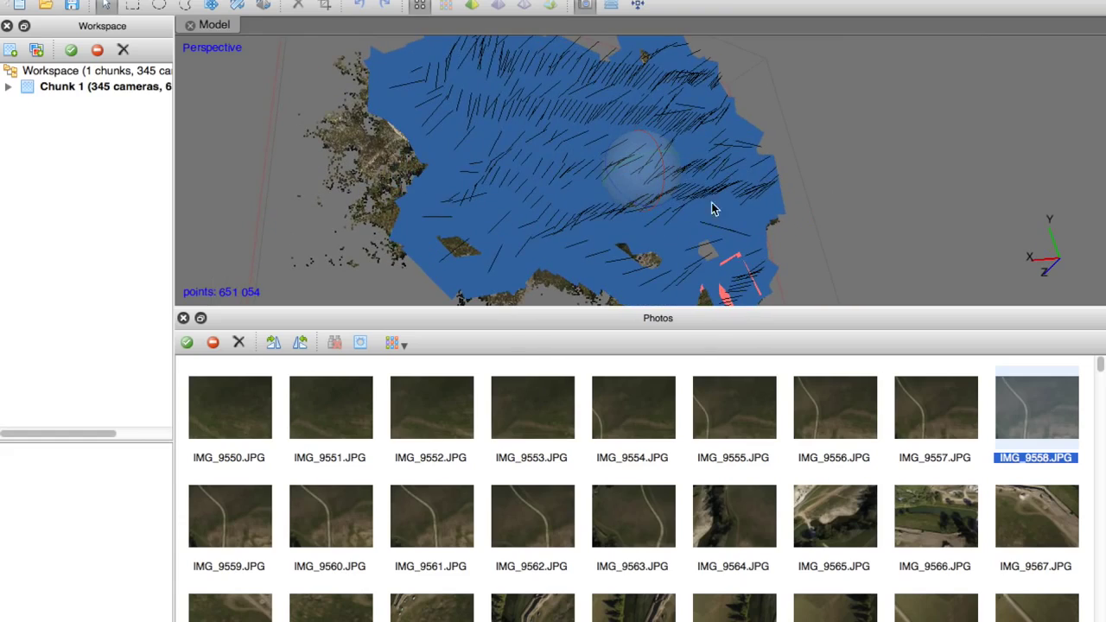
pyautogui.moveTo(662, 179); pyautogui.dragTo(664, 156)
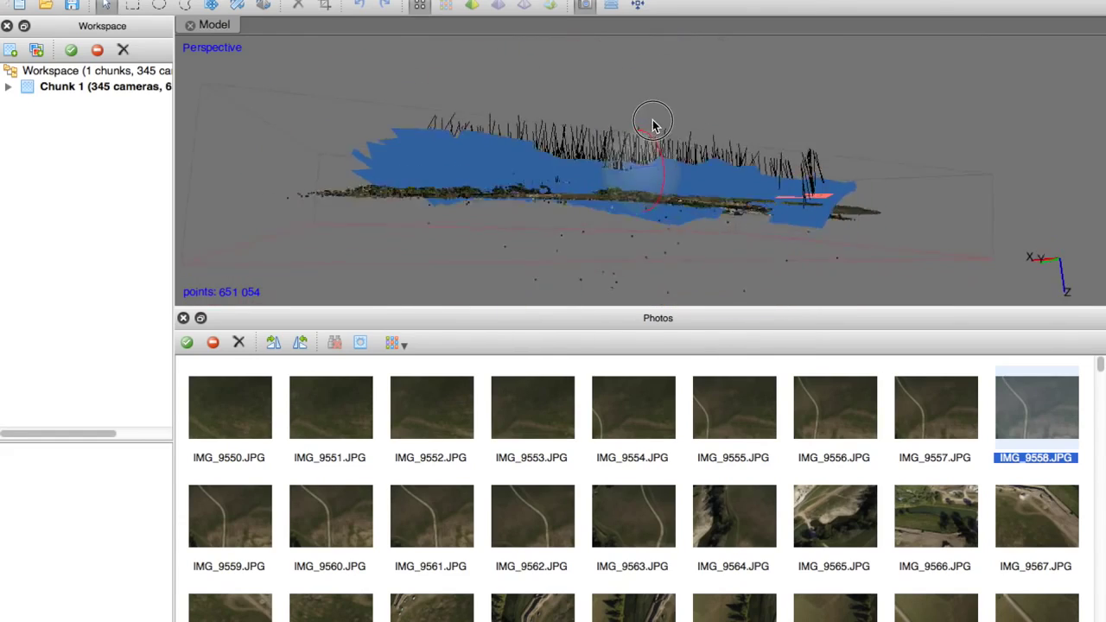
pyautogui.moveTo(652, 125); pyautogui.dragTo(641, 395)
pyautogui.scroll(-10, 654, 416)
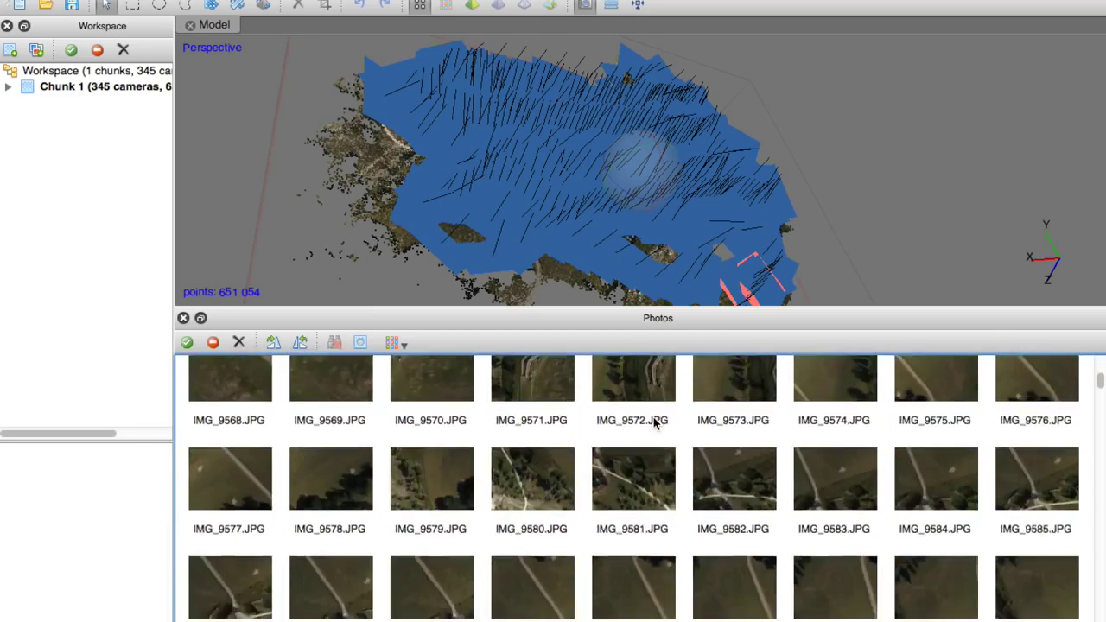
# Locate cameras for IMG_9617, 9618, 9619, 9620 and 9628, then hide thumbnails and camera markers
pyautogui.click(635, 409)
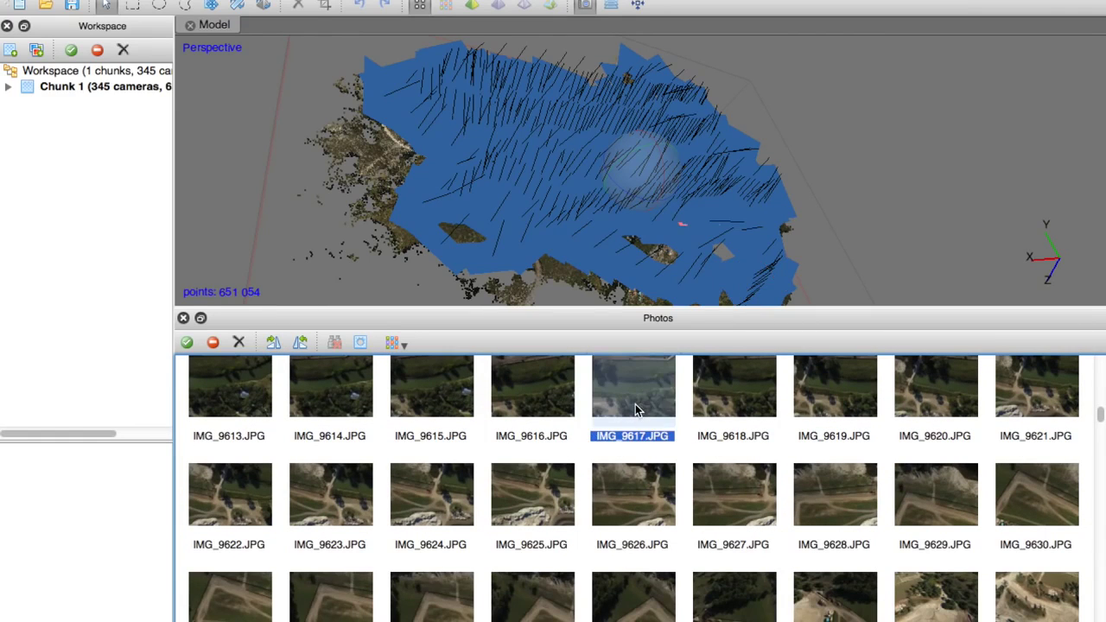
pyautogui.click(721, 388)
pyautogui.moveTo(654, 245); pyautogui.dragTo(766, 205)
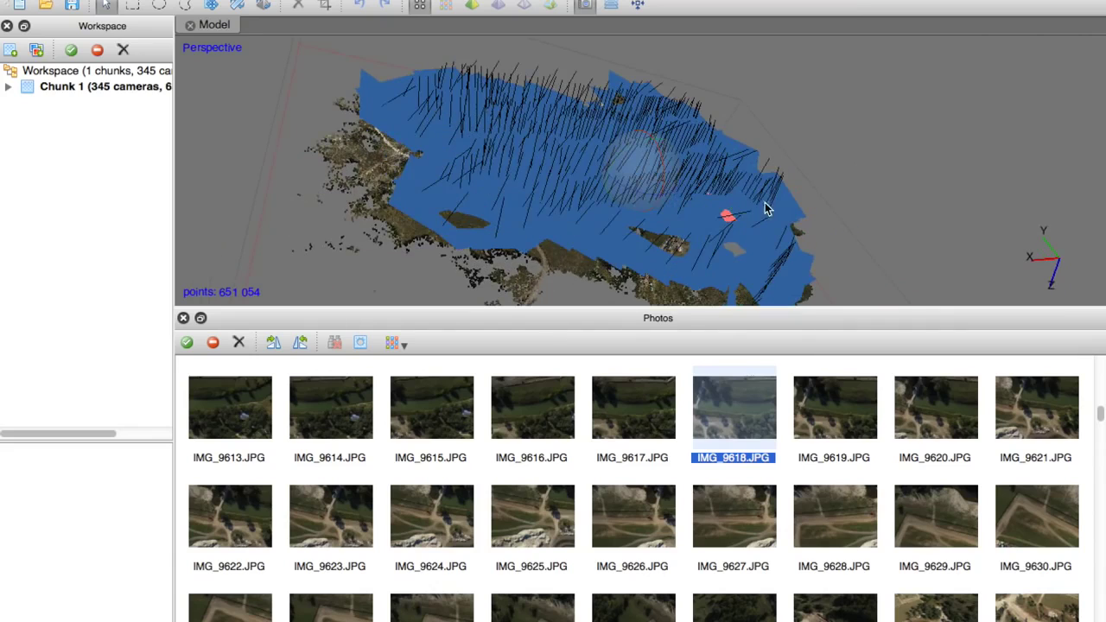
pyautogui.click(834, 413)
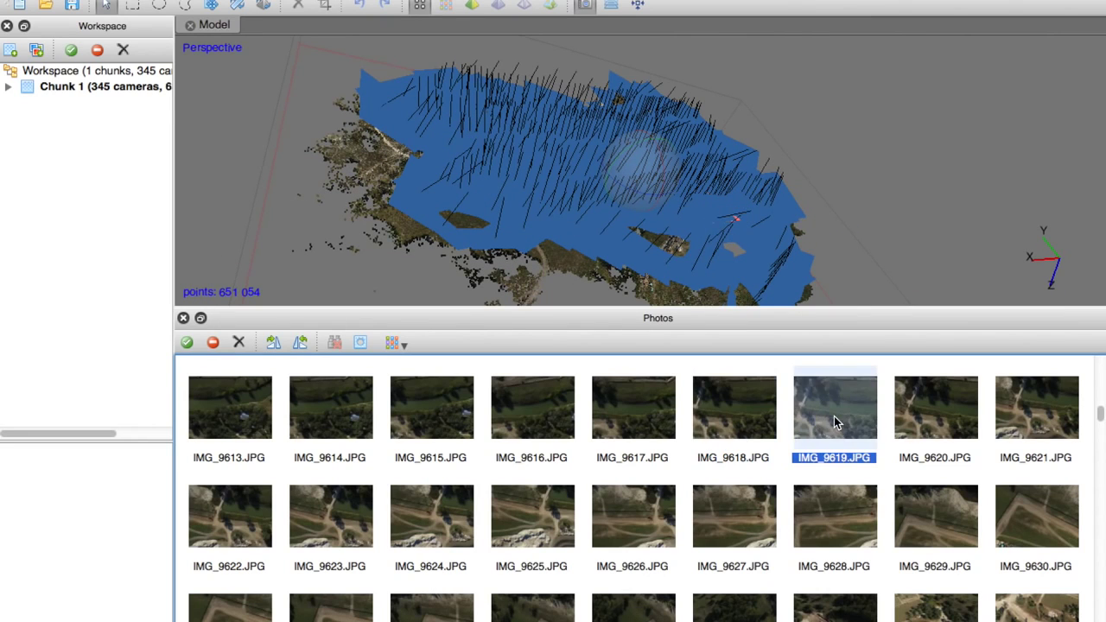
pyautogui.click(912, 423)
pyautogui.click(829, 514)
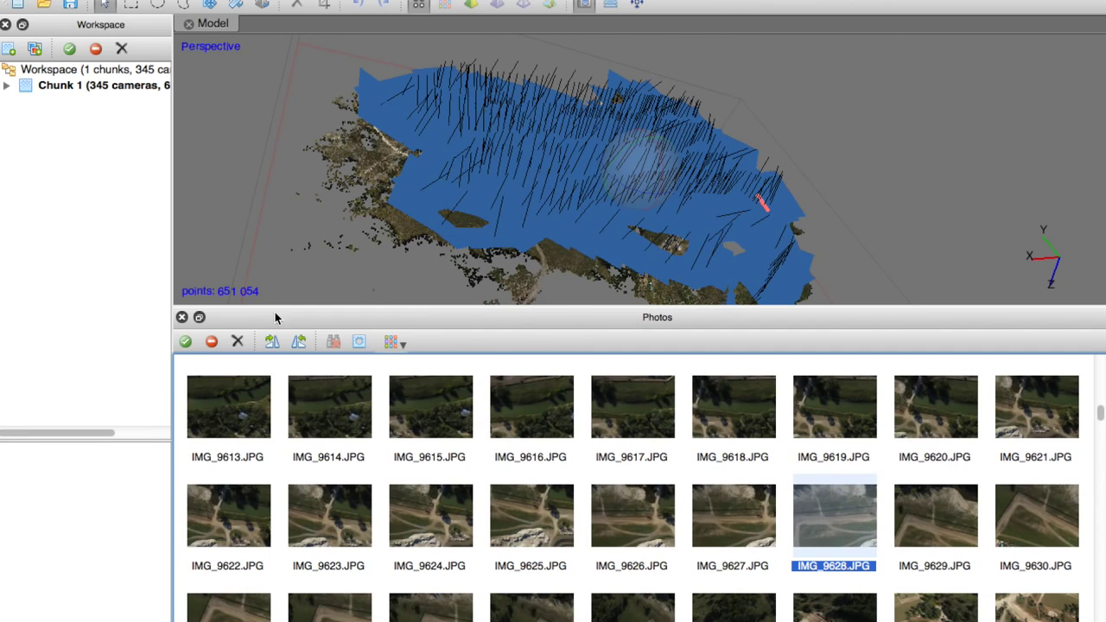
pyautogui.click(182, 318)
pyautogui.click(584, 7)
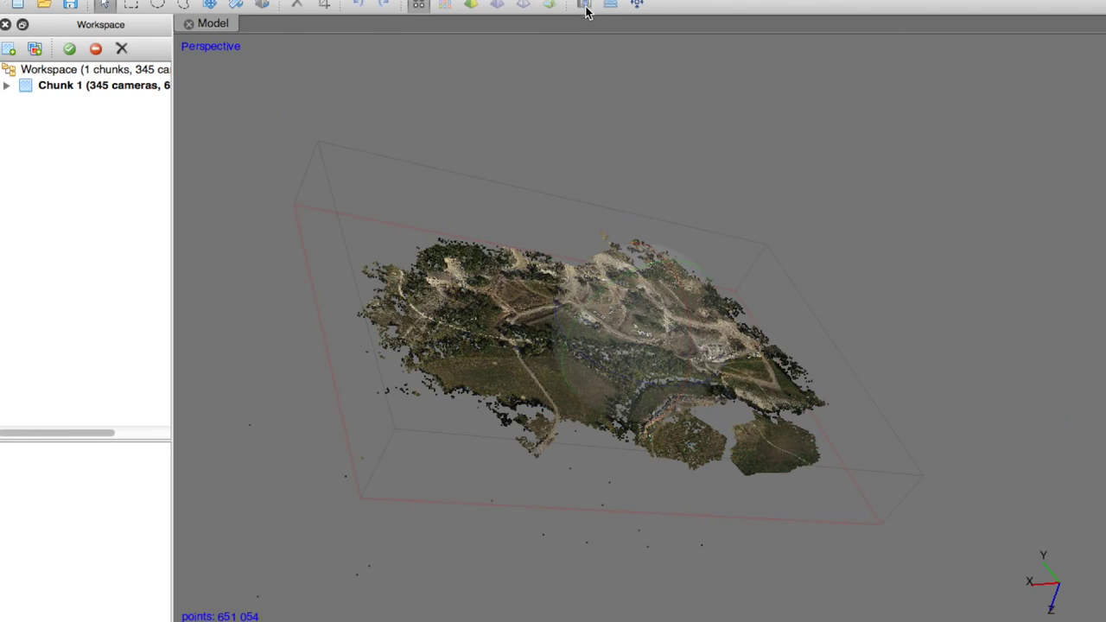
# Tilt the coloured point cloud to a low oblique view and zoom in
pyautogui.moveTo(691, 367); pyautogui.dragTo(661, 403)
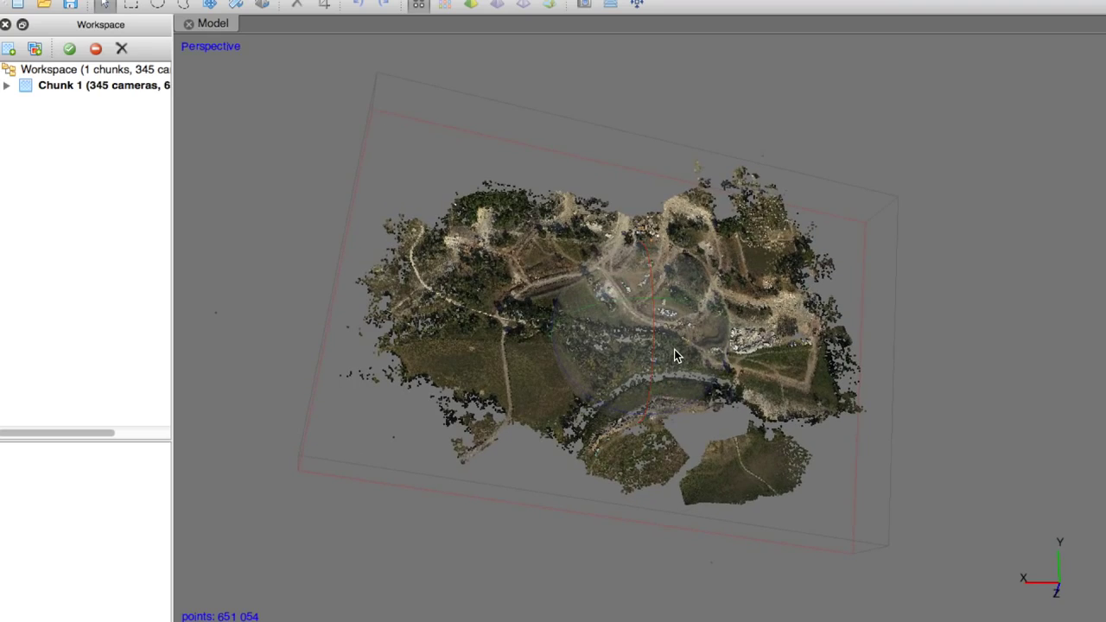
pyautogui.scroll(5, 677, 349)
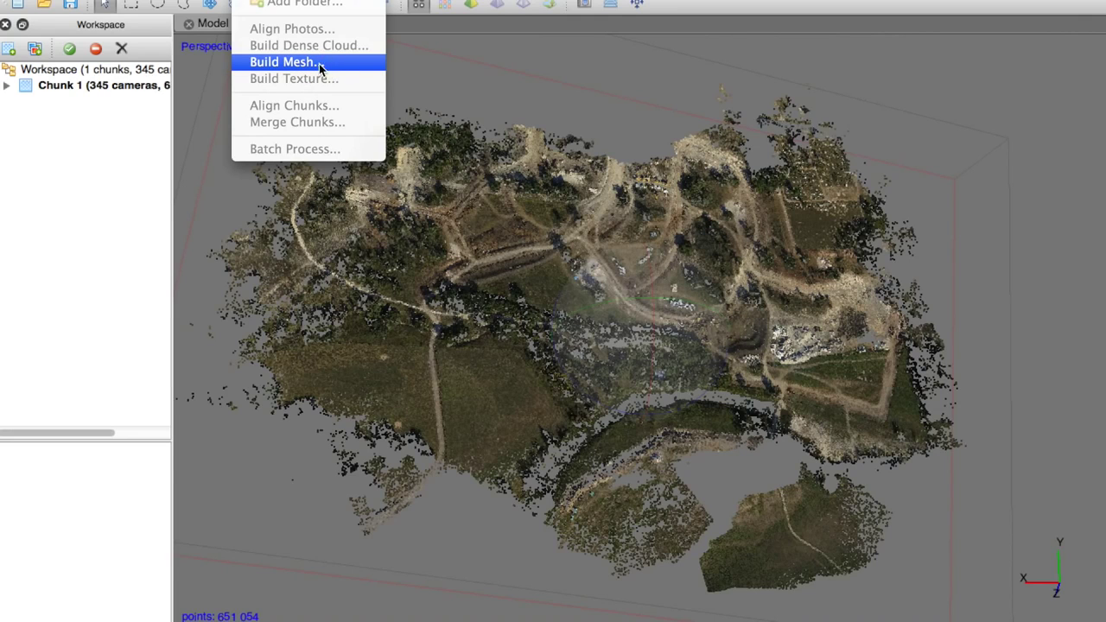
# Build a Height field mesh at Medium polygon count (43 386), yielding 37,965 faces
pyautogui.click(309, 61)
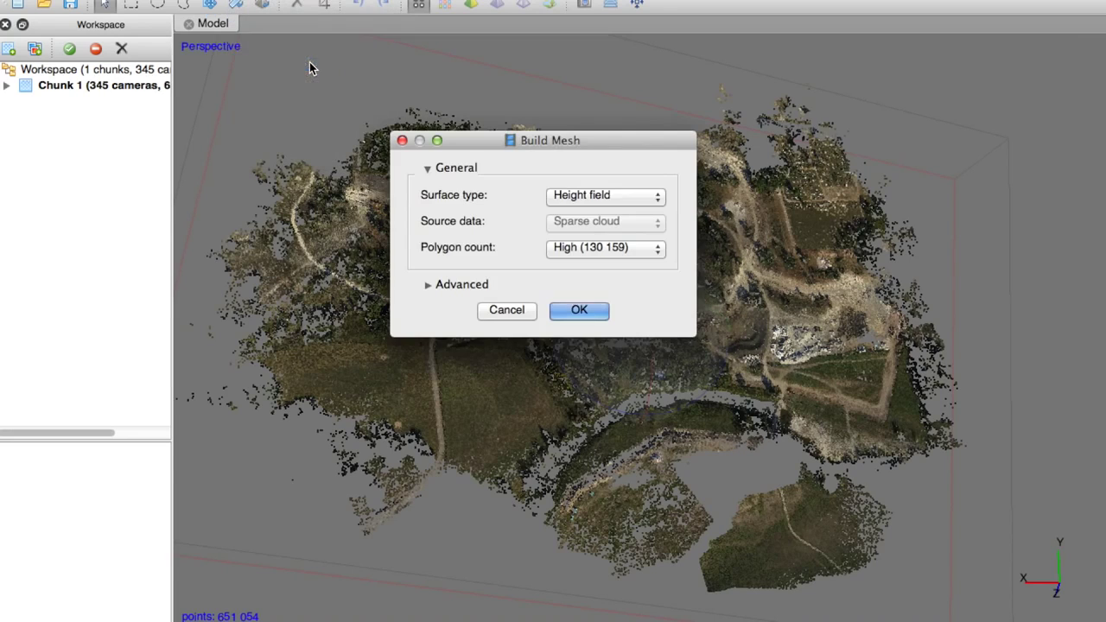
pyautogui.click(649, 195)
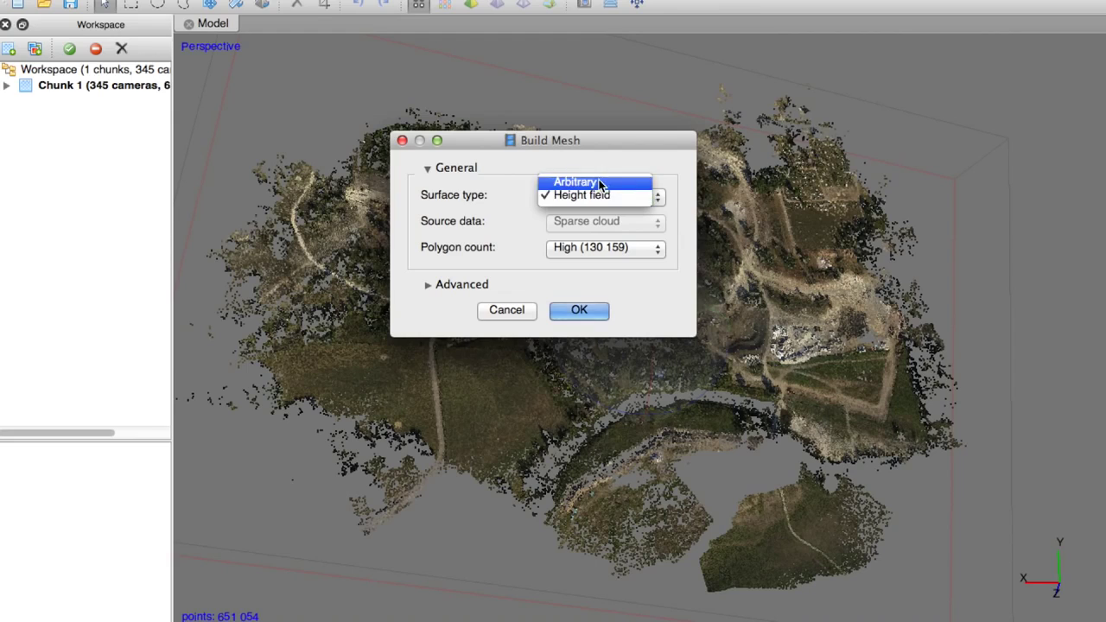
pyautogui.click(609, 141)
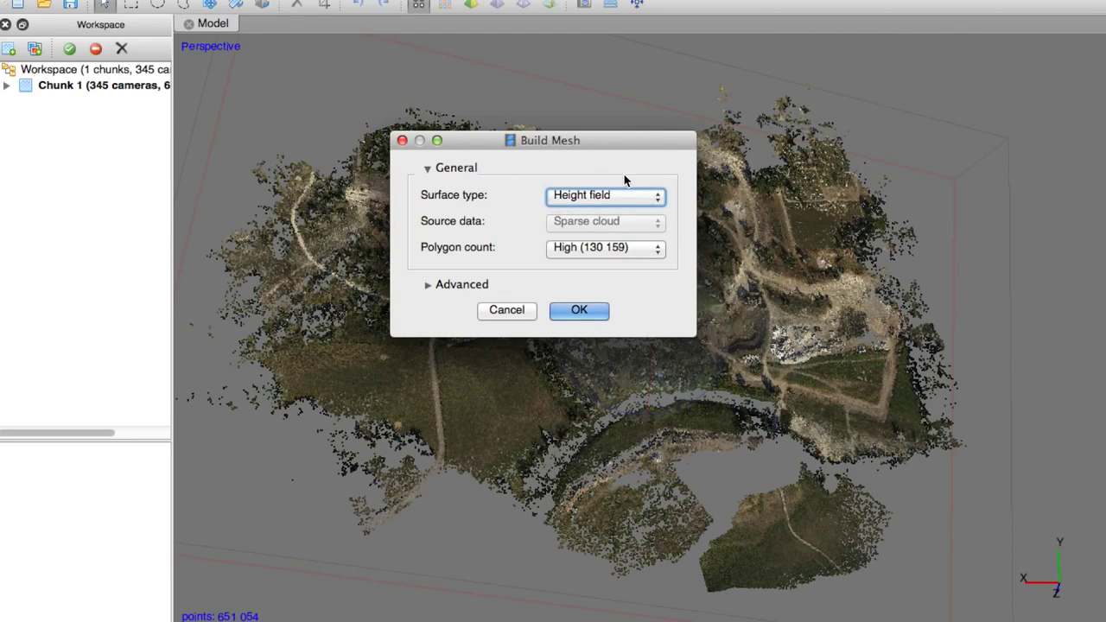
pyautogui.click(656, 196)
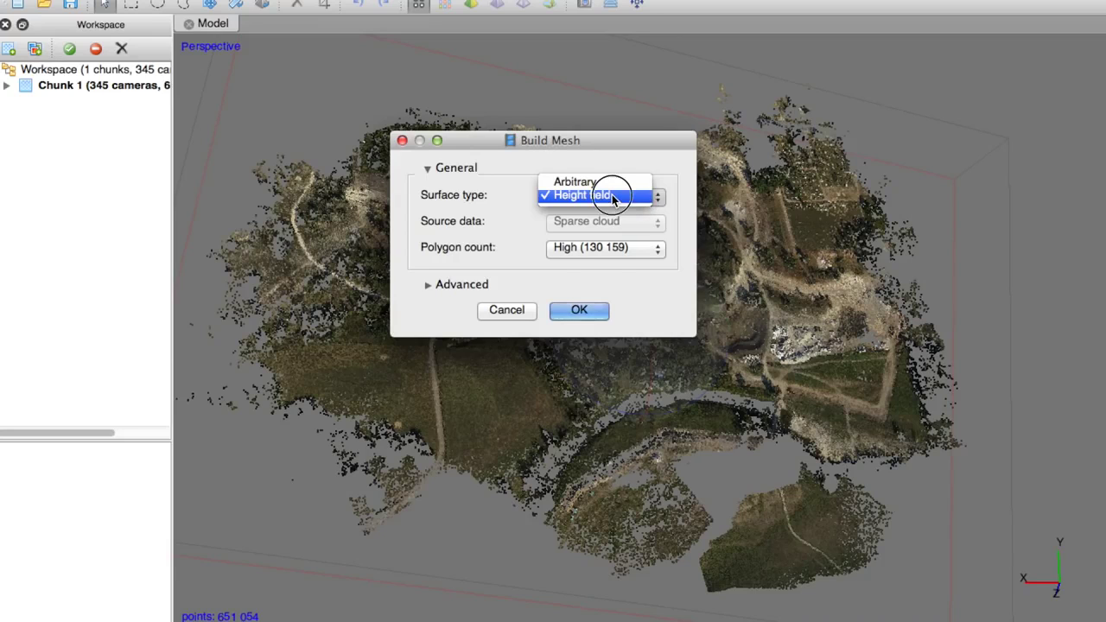
pyautogui.click(613, 194)
pyautogui.click(615, 248)
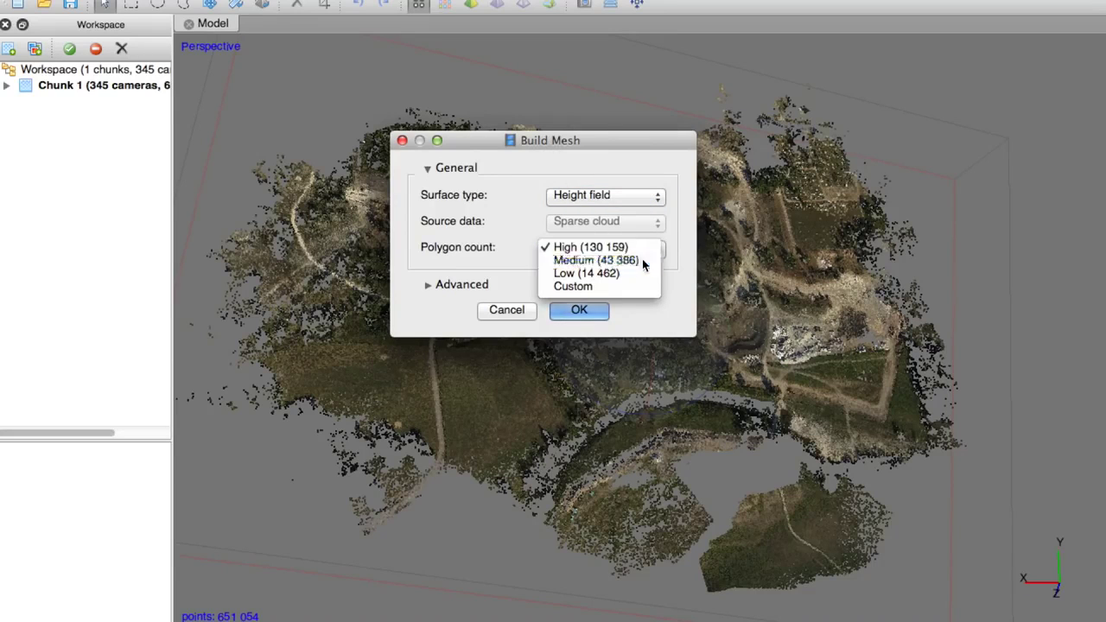
pyautogui.click(642, 259)
pyautogui.click(578, 309)
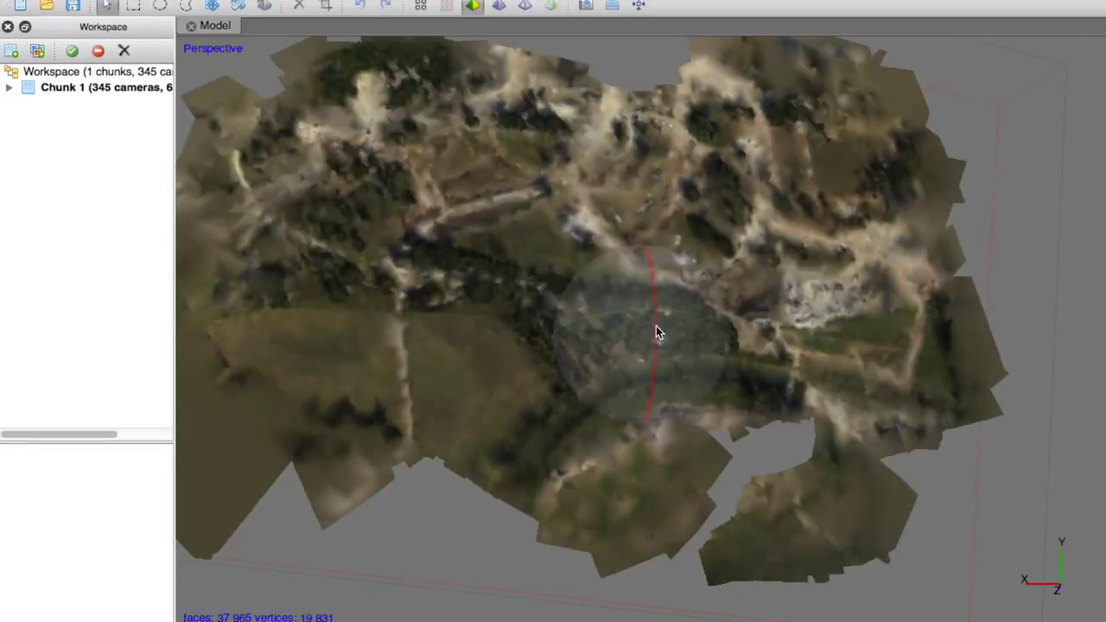
pyautogui.moveTo(656, 328); pyautogui.dragTo(646, 227)
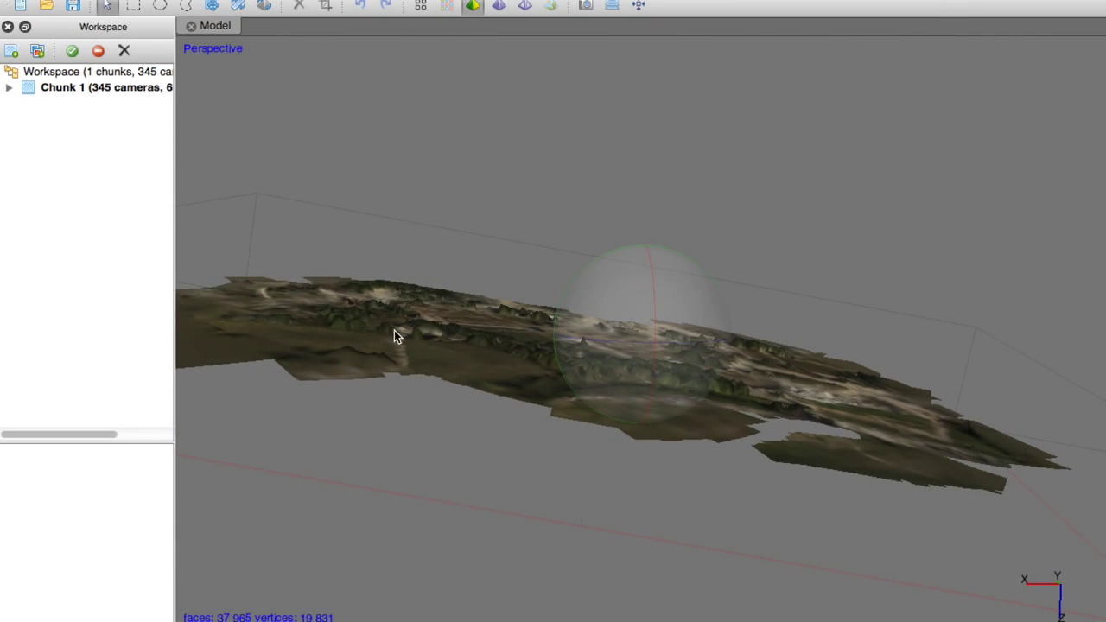
# Texture the mesh with Orthophoto mapping, Mosaic blending and a 4096 texture size
pyautogui.moveTo(649, 285); pyautogui.dragTo(658, 354)
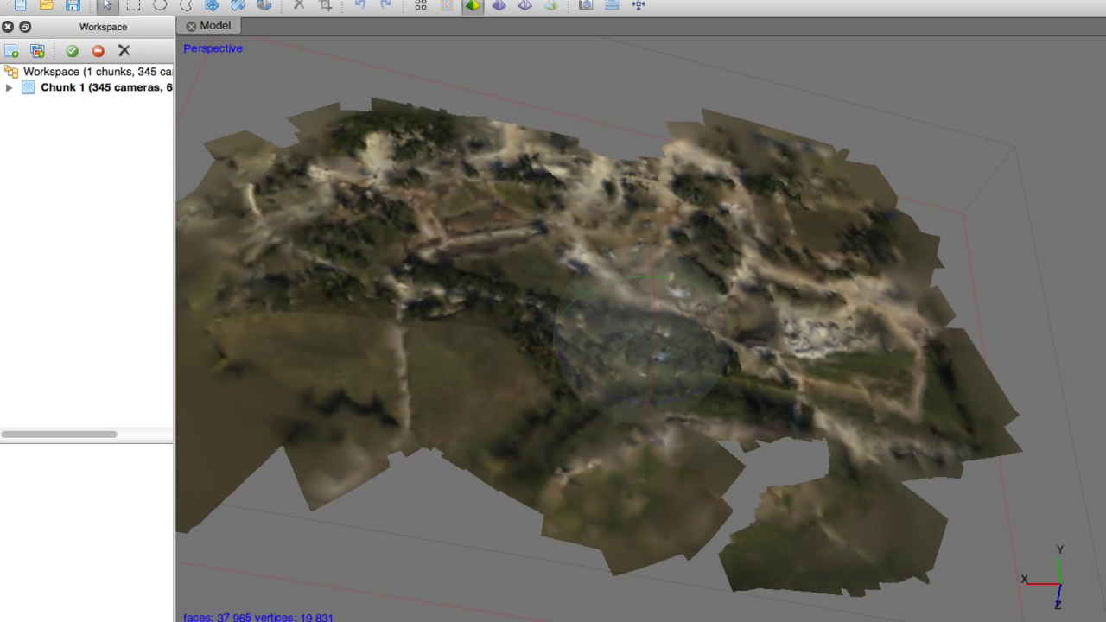
pyautogui.click(259, 0)
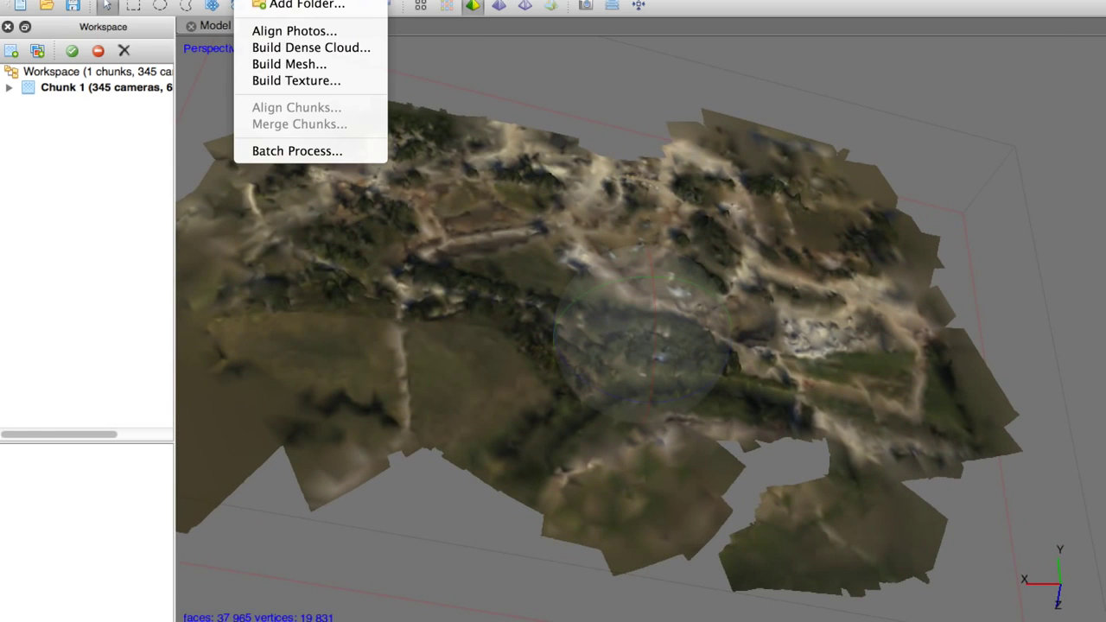
pyautogui.click(325, 81)
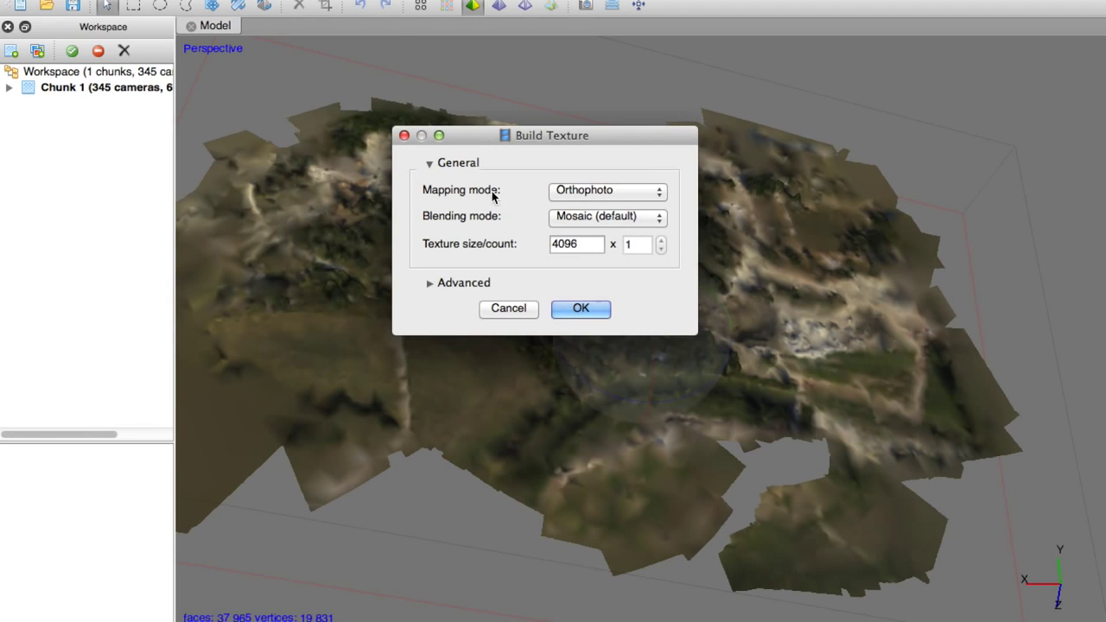
pyautogui.click(588, 191)
pyautogui.click(594, 192)
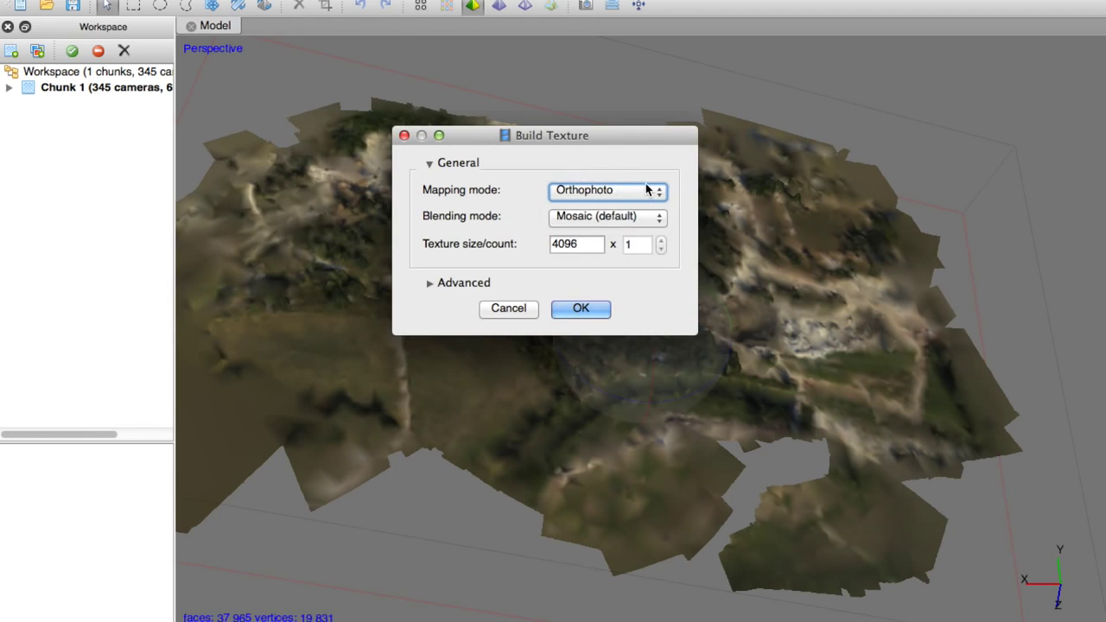
pyautogui.click(581, 309)
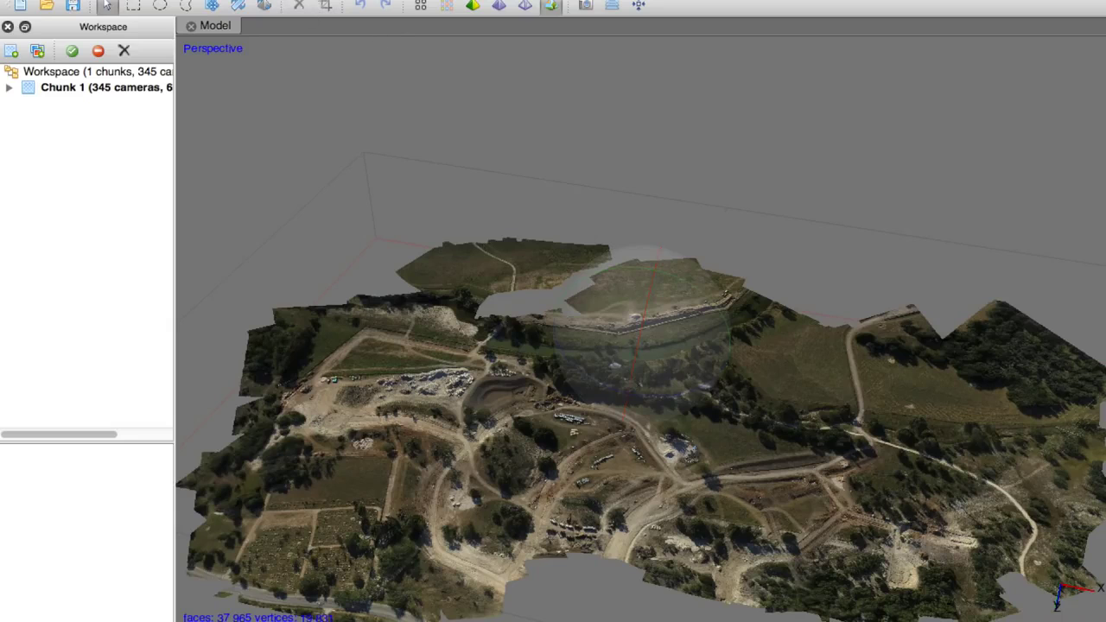
pyautogui.click(216, 0)
pyautogui.click(244, 22)
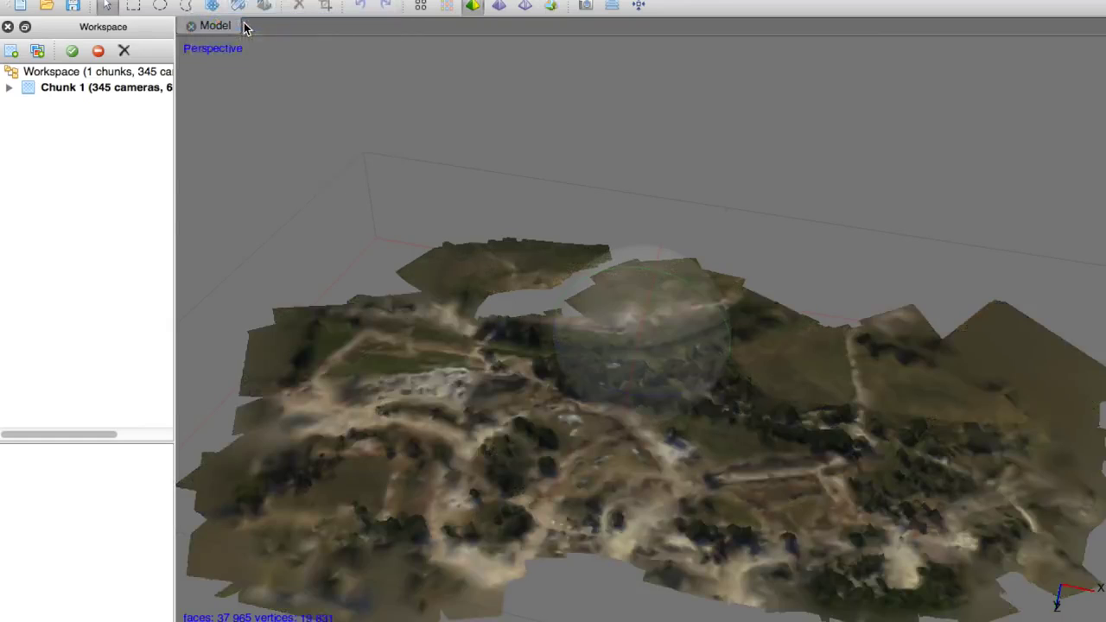
pyautogui.click(216, 0)
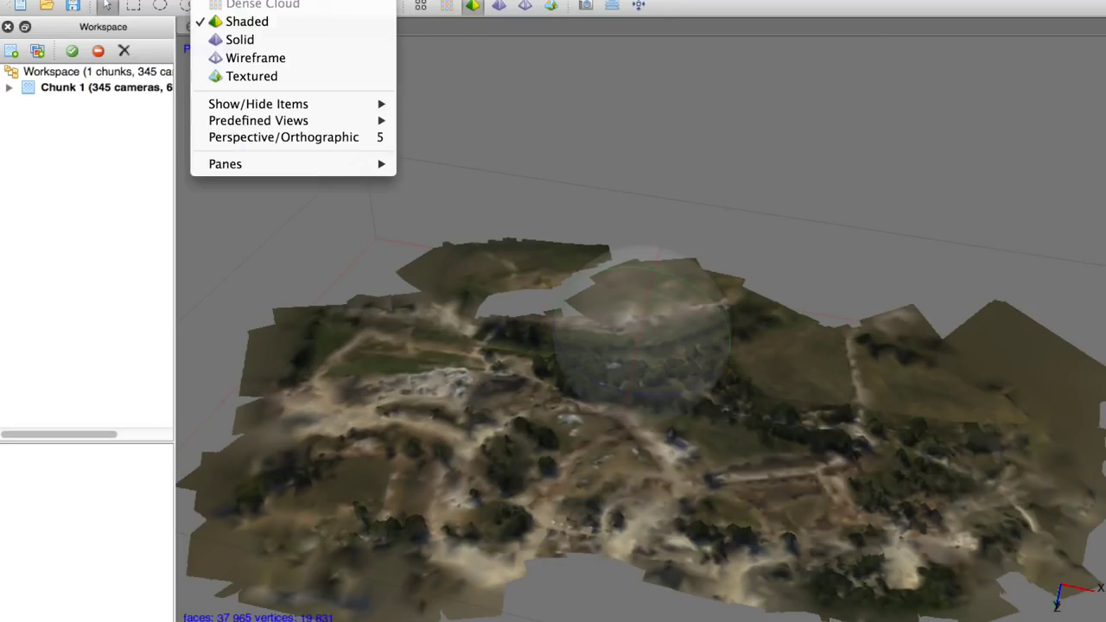
pyautogui.click(239, 43)
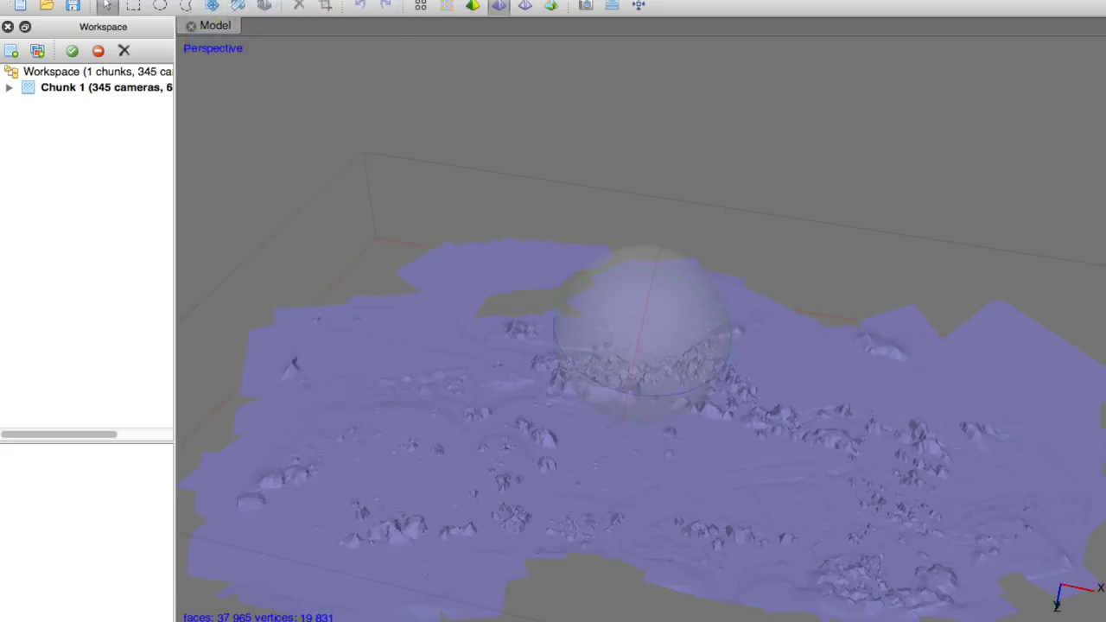
pyautogui.click(216, 0)
pyautogui.click(229, 57)
pyautogui.click(216, 0)
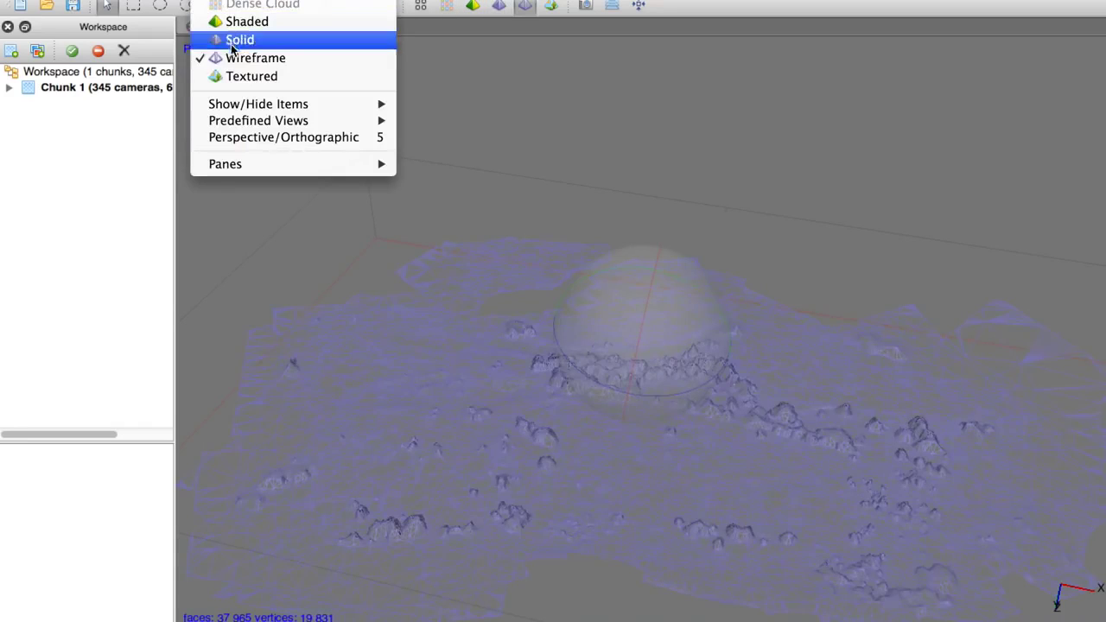
pyautogui.click(235, 76)
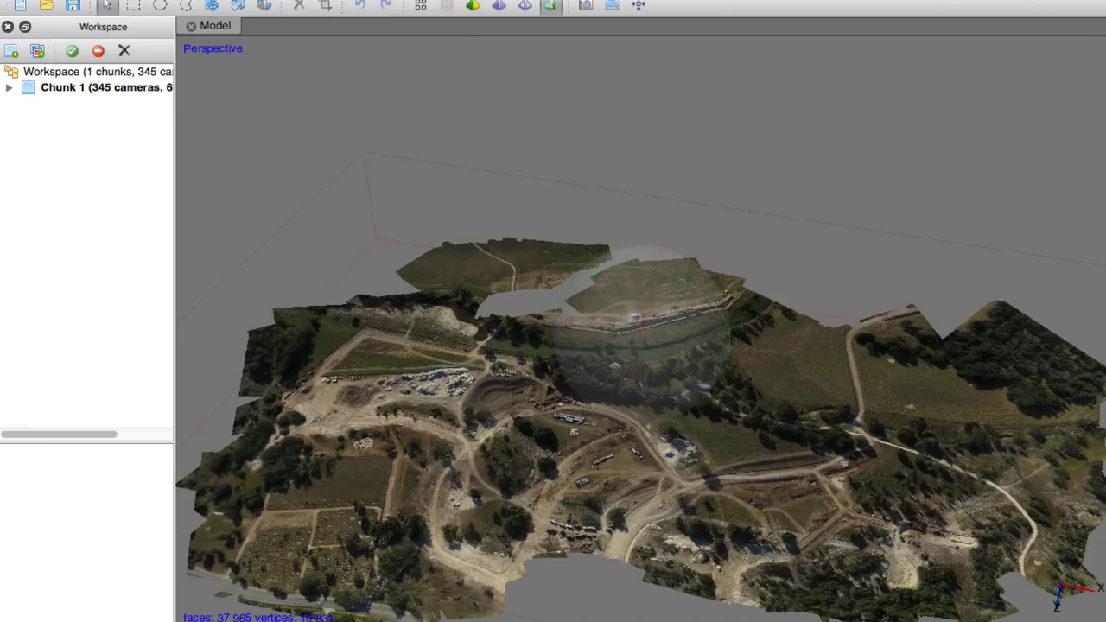
pyautogui.click(259, 0)
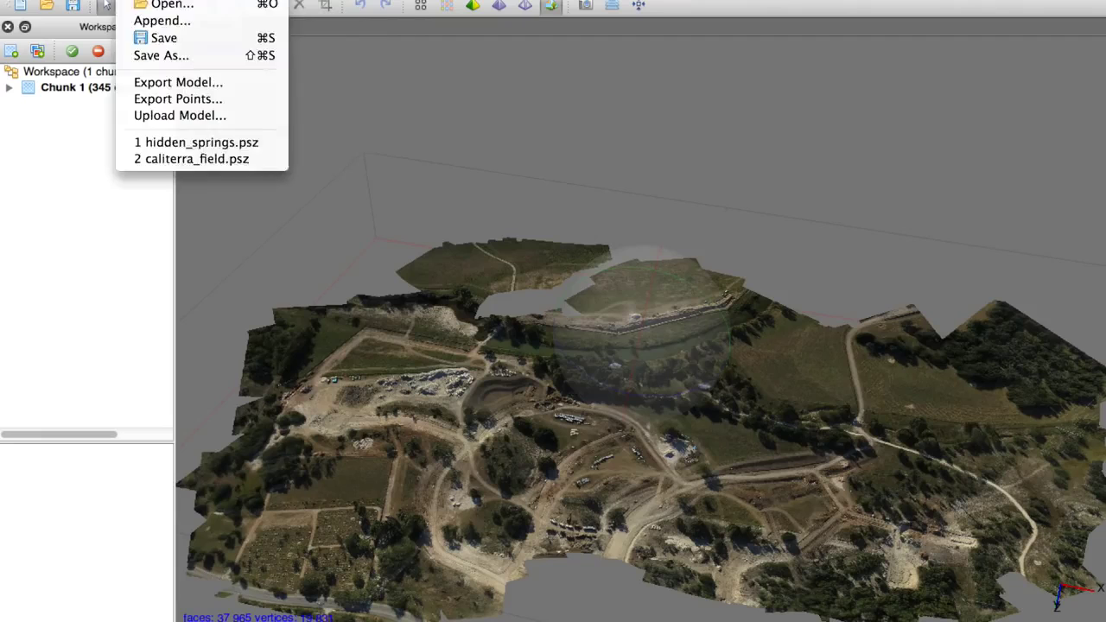
pyautogui.click(138, 0)
pyautogui.click(138, 0)
pyautogui.click(581, 125)
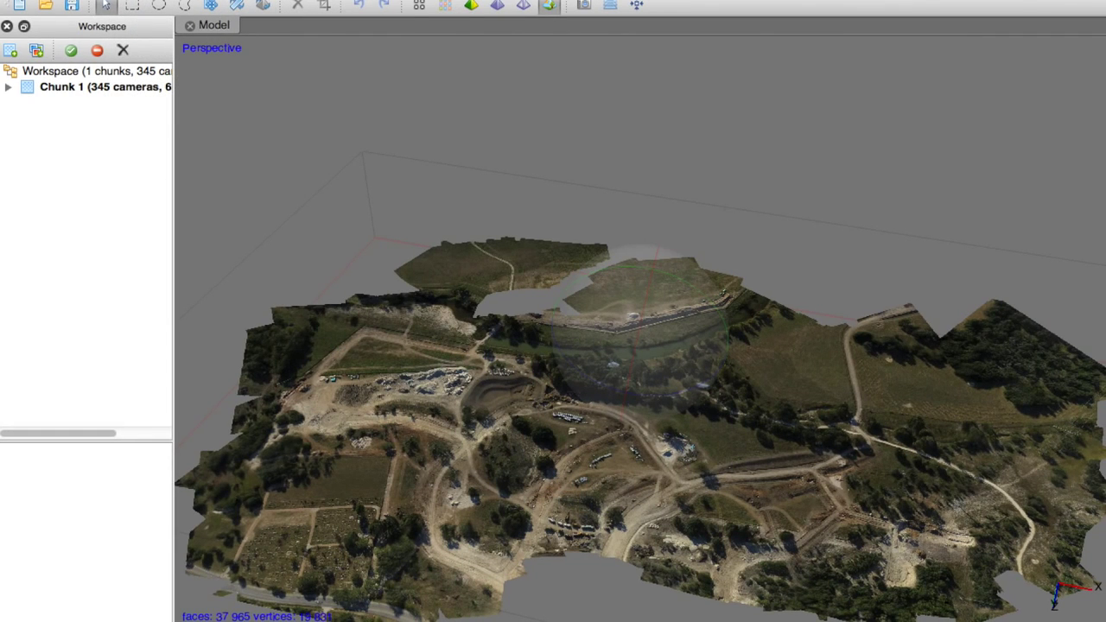
pyautogui.click(328, 0)
# Abandon the texture export and Quick Look caliterra_photoscan.jpg in the project folder
pyautogui.moveTo(349, 46)
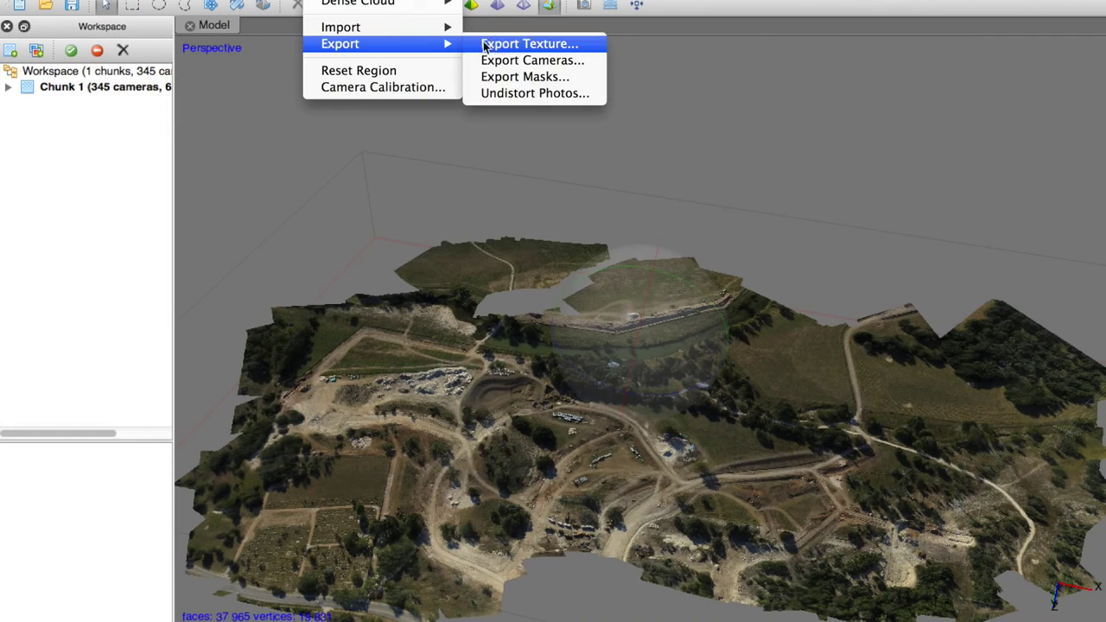
pyautogui.click(544, 45)
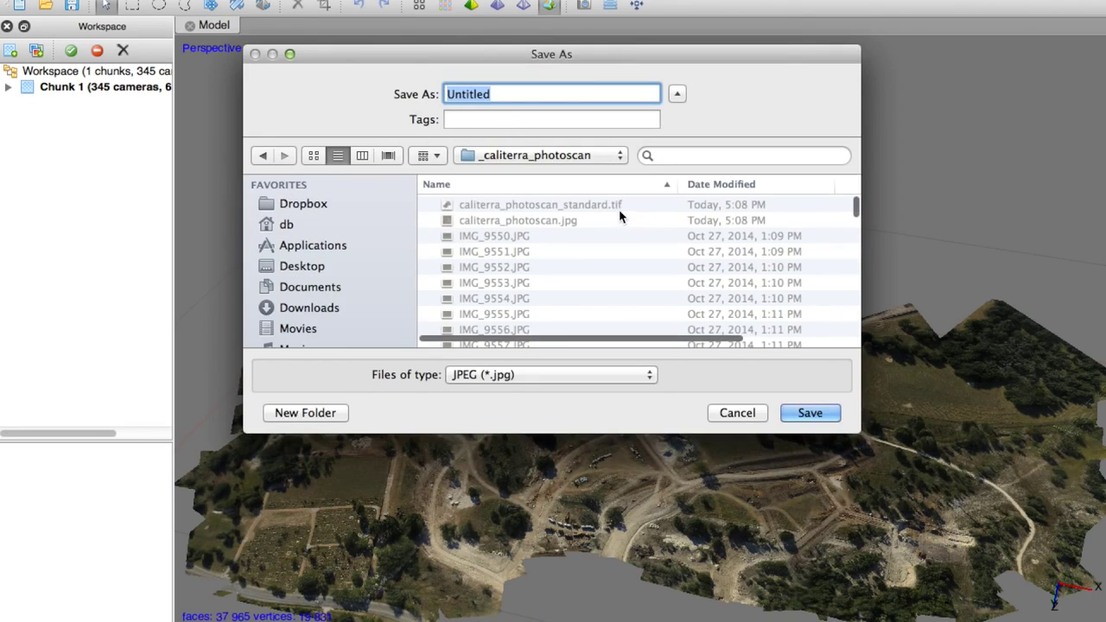
pyautogui.click(748, 413)
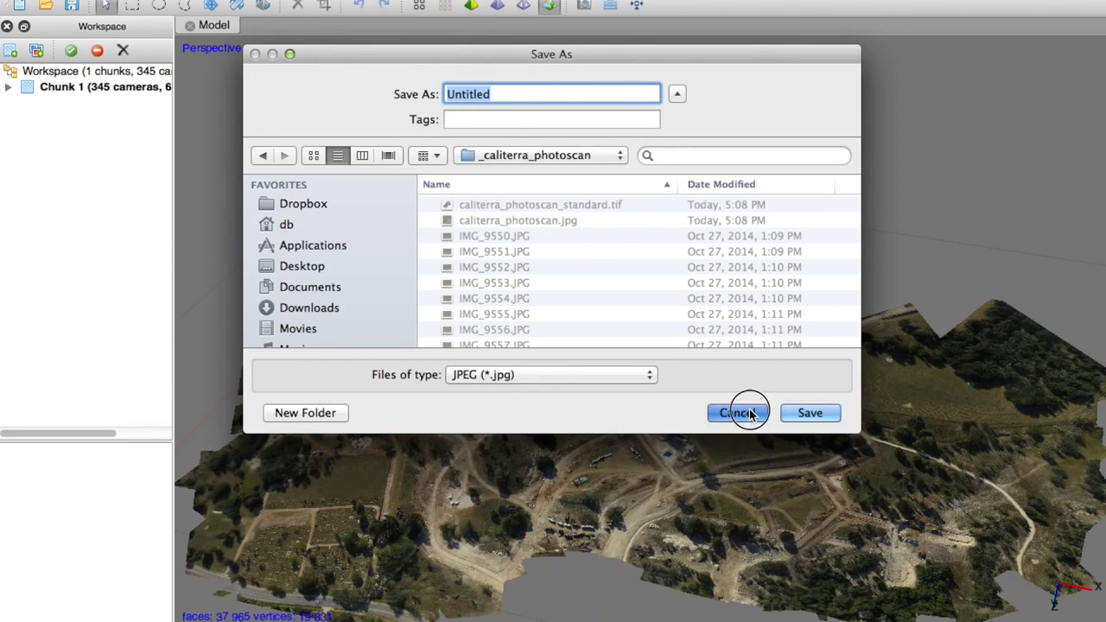
pyautogui.press('super+Tab')
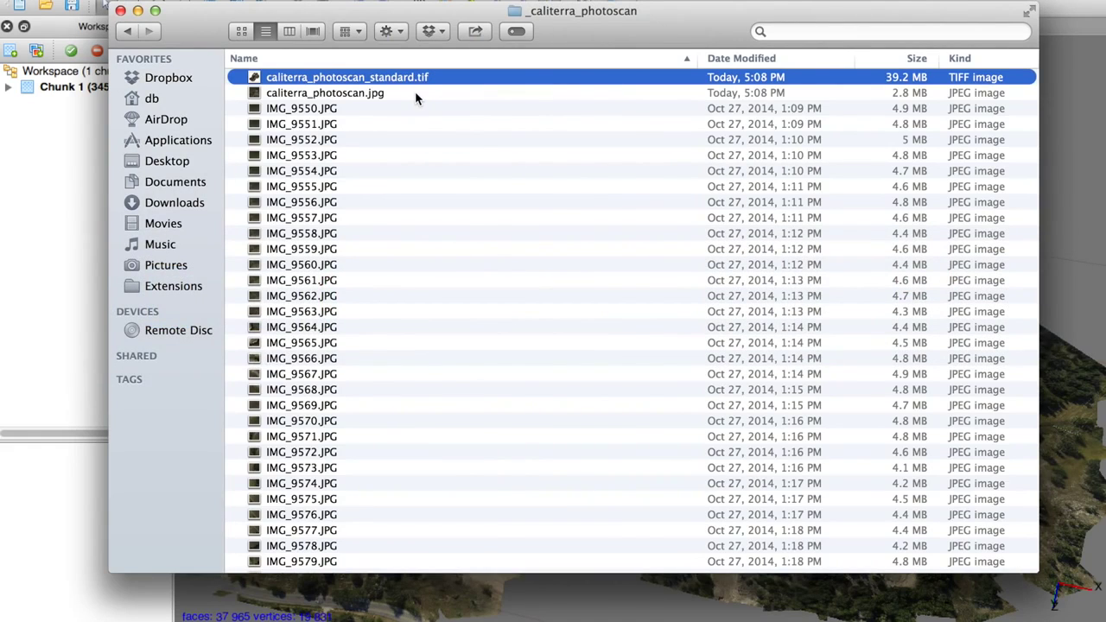
pyautogui.click(413, 93)
pyautogui.press('space')
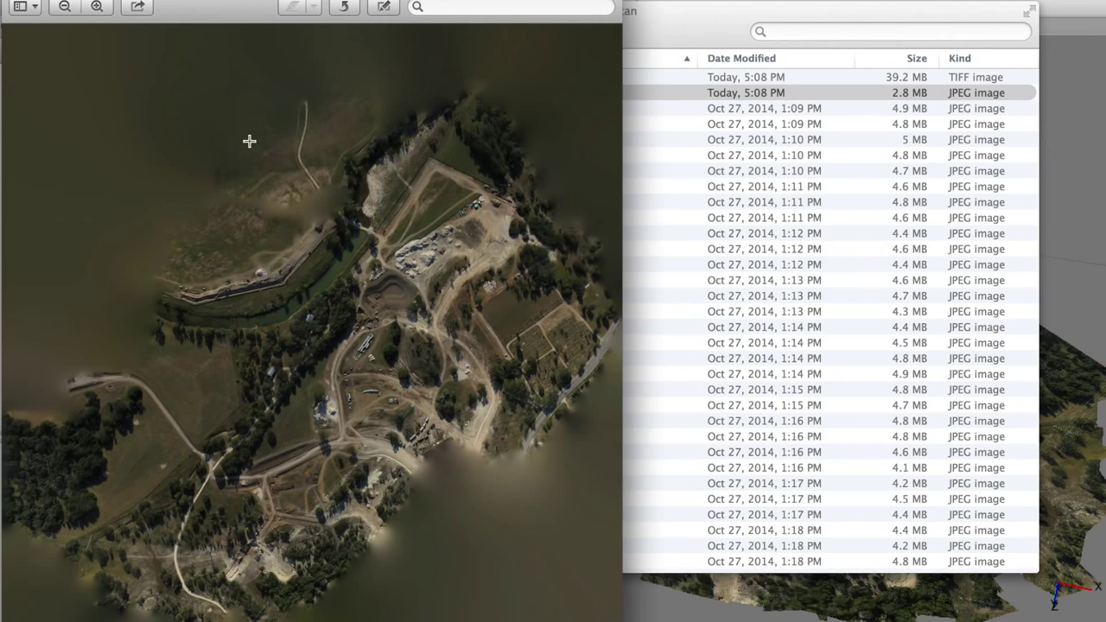
# Switch the Quick Look preview to the 39.2 MB caliterra_photoscan_standard.tif orthophoto
pyautogui.press('Up')
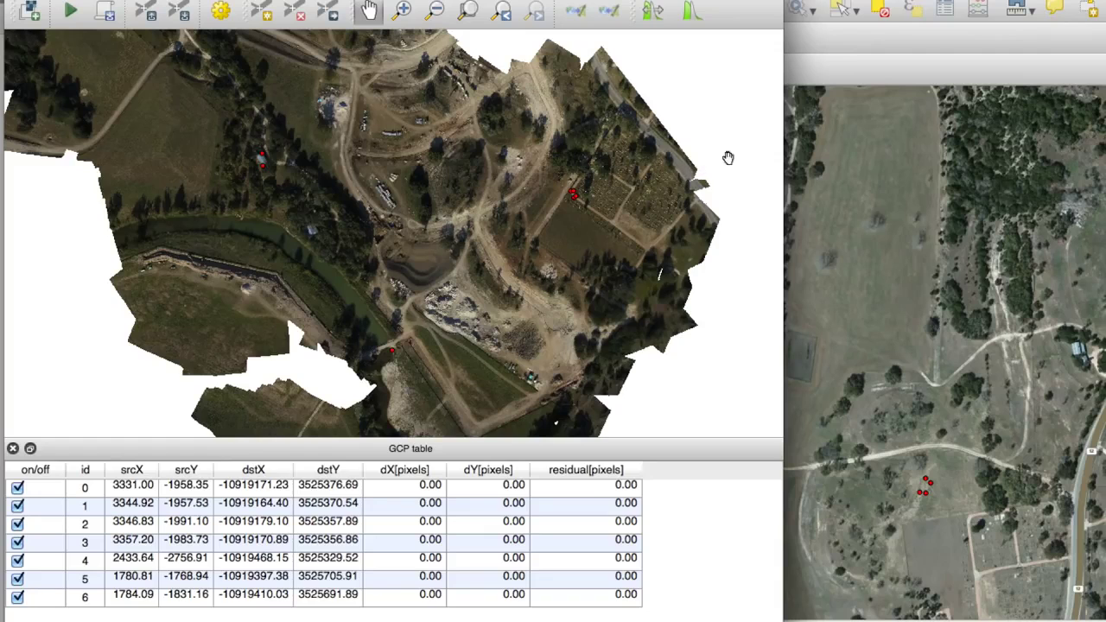
# Zoom the main QGIS map out to show Bing Aerial around the creek and GCP points
pyautogui.click(848, 50)
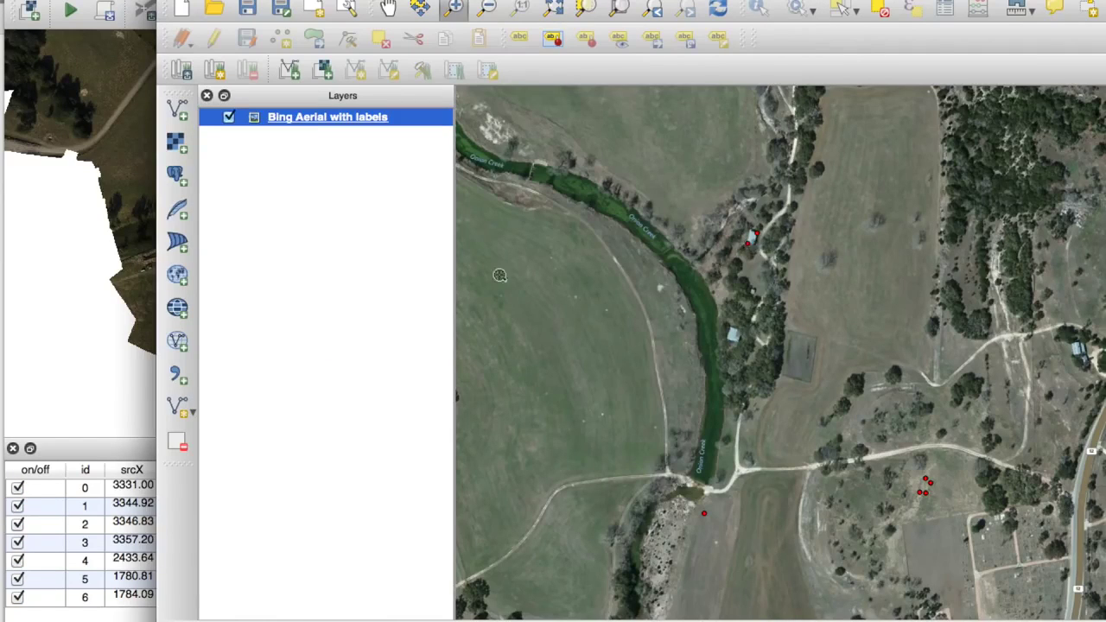
pyautogui.click(132, 151)
pyautogui.click(958, 482)
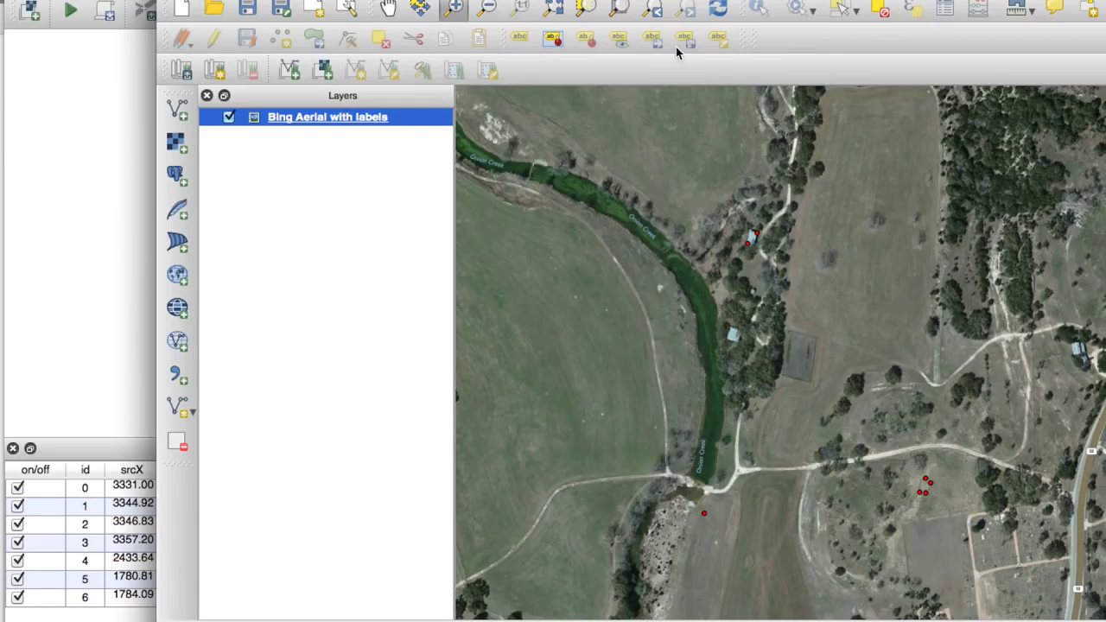
pyautogui.click(487, 8)
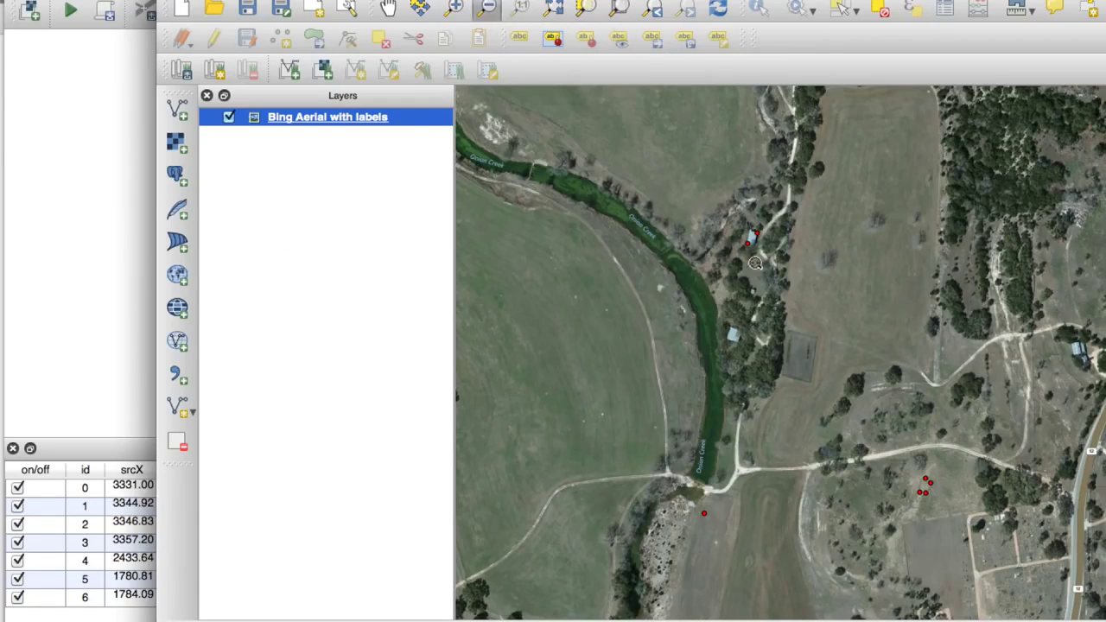
pyautogui.click(847, 369)
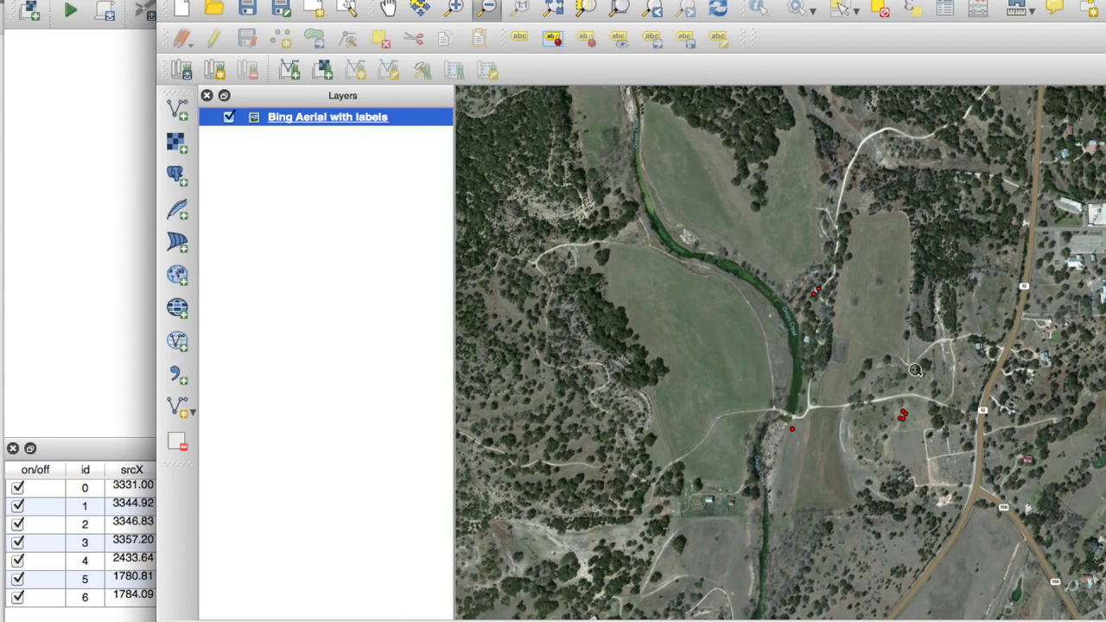
pyautogui.click(140, 10)
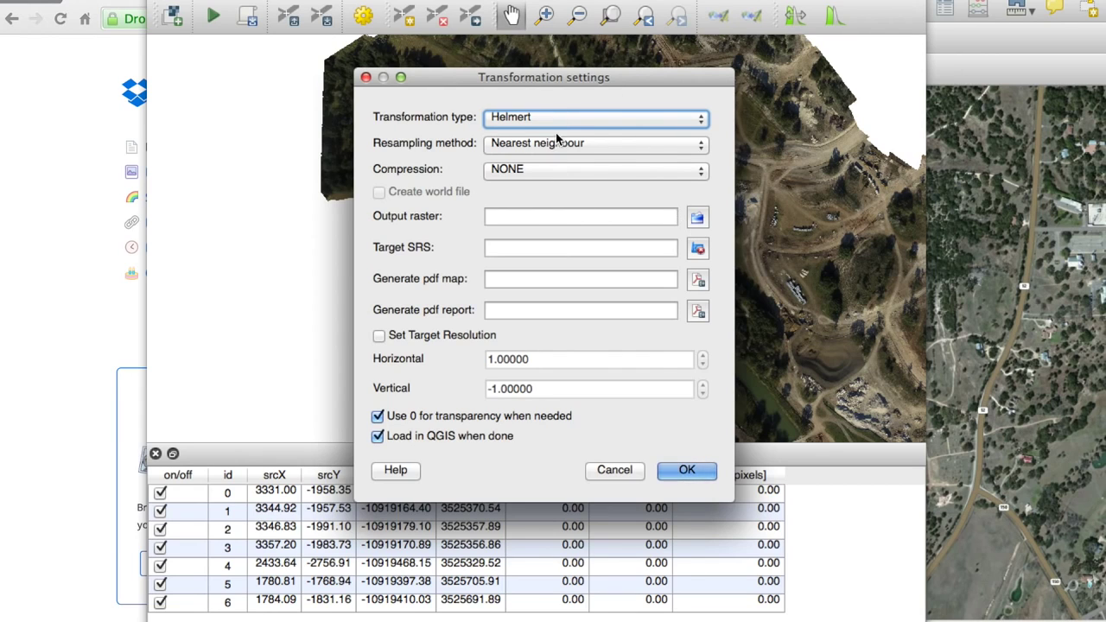
# Run the Helmert georeferencing with output raster caliterra_photoscan_standard_georeferenced
pyautogui.click(696, 220)
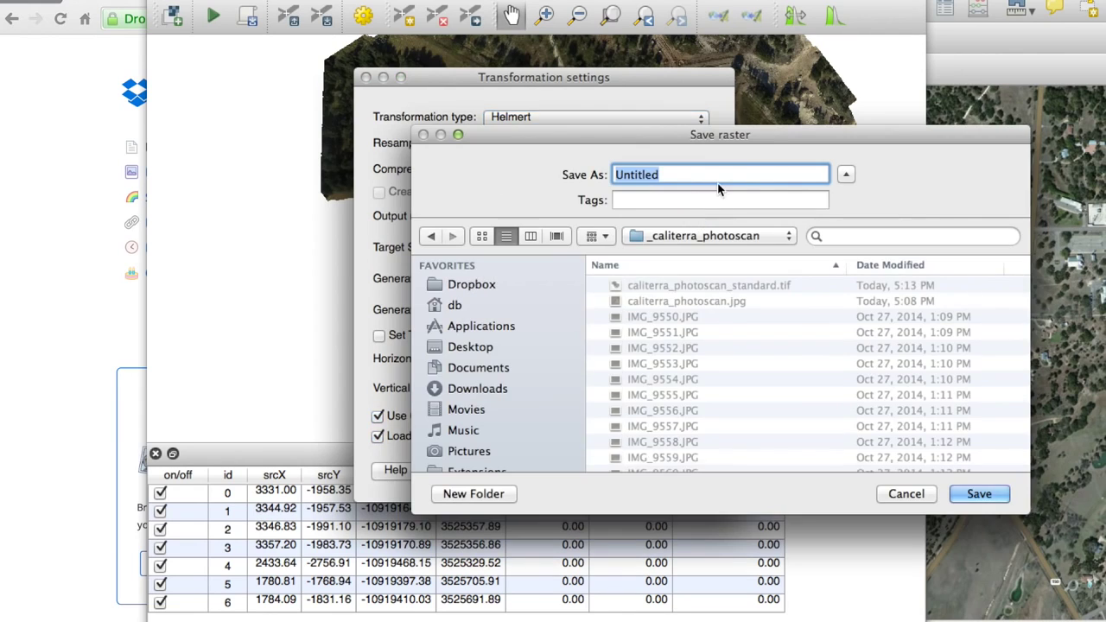
pyautogui.click(741, 284)
pyautogui.click(734, 177)
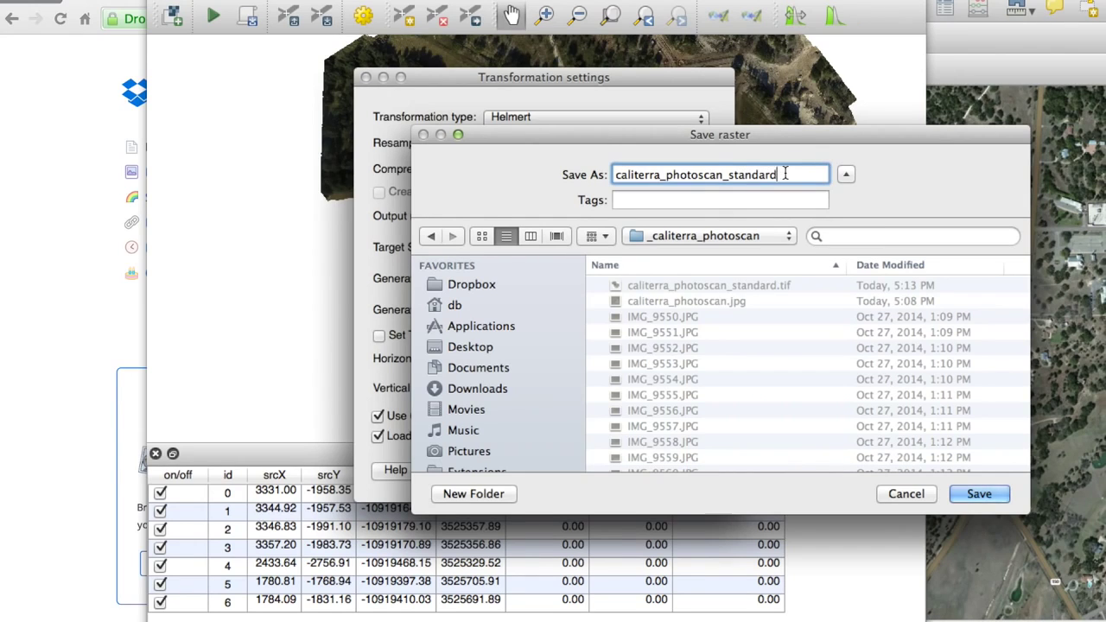
pyautogui.write('_go')
pyautogui.press('BackSpace')
pyautogui.write('eoreferenced')
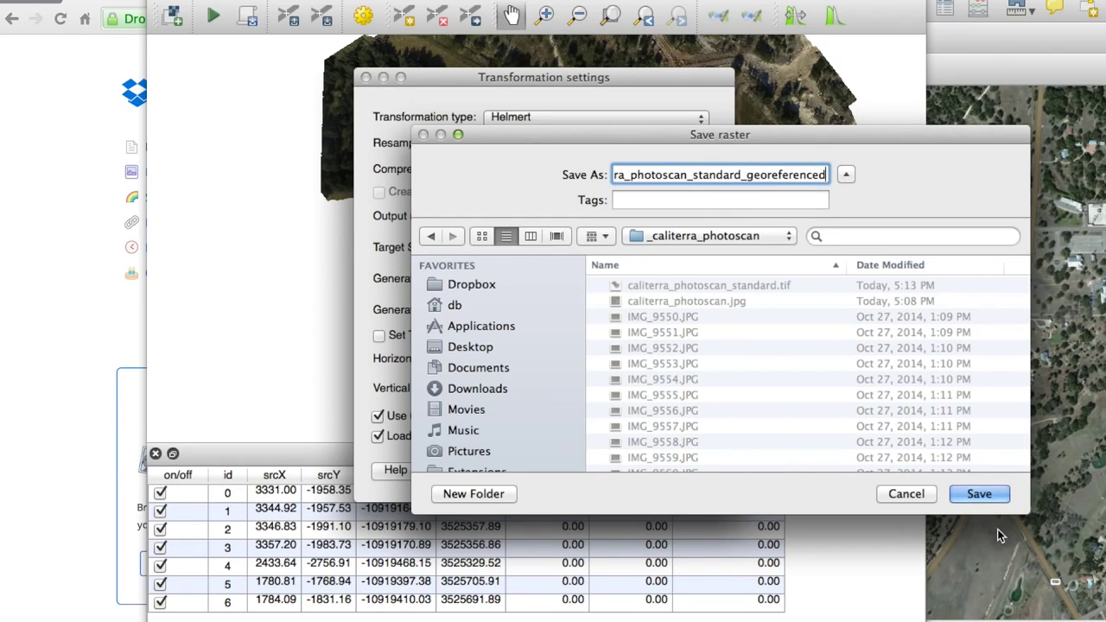
pyautogui.click(978, 496)
pyautogui.click(690, 472)
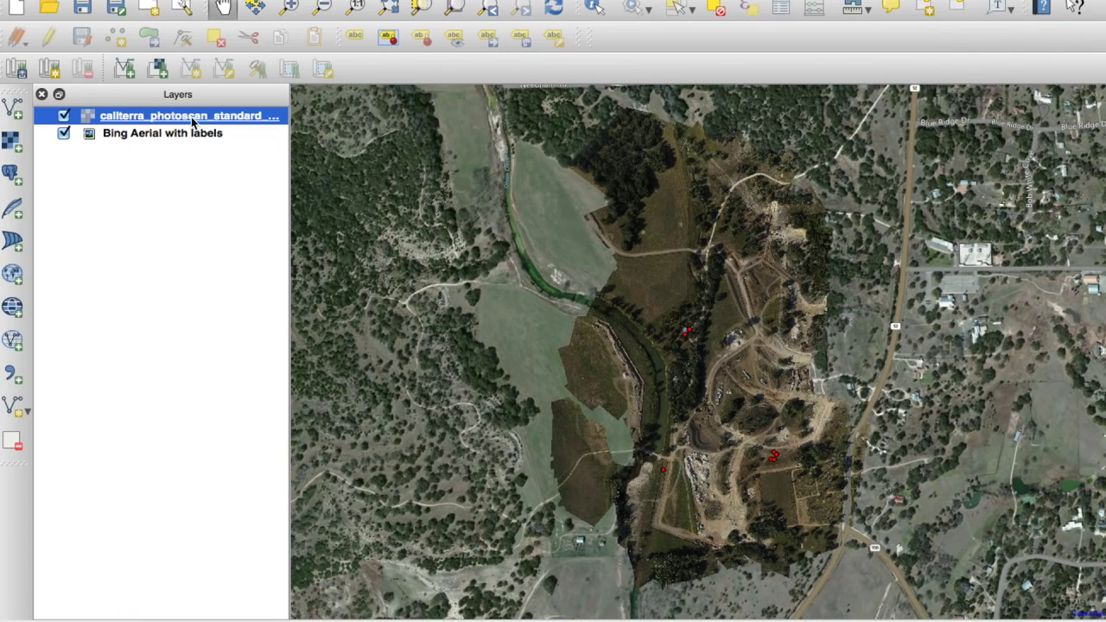
# Zoom in on the georeferenced orthomosaic around the construction site
pyautogui.click(292, 7)
pyautogui.click(755, 381)
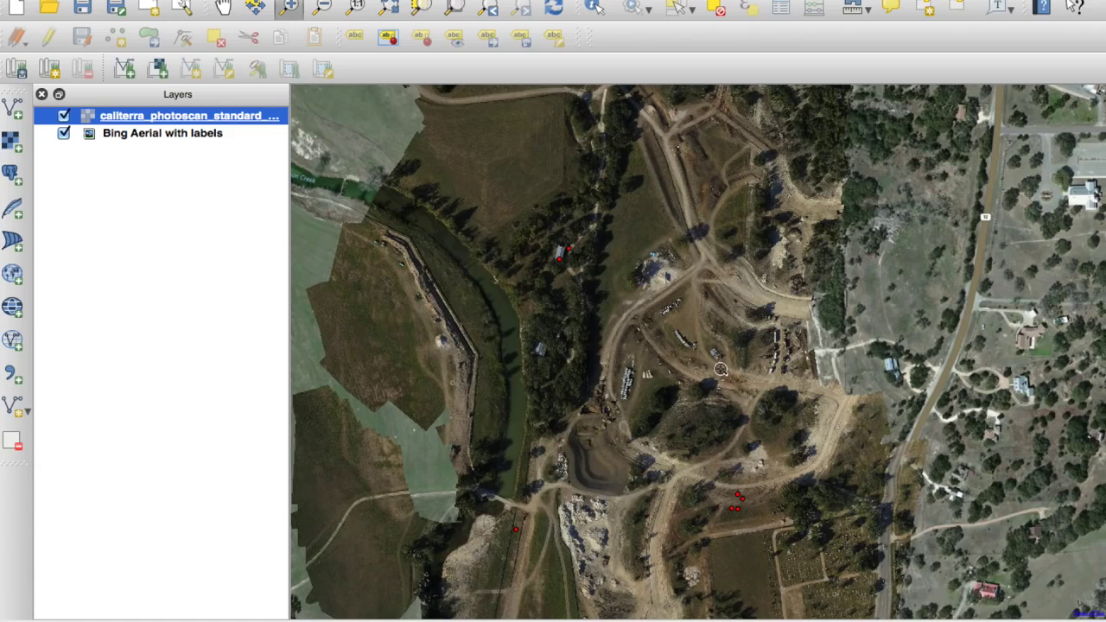
pyautogui.click(678, 349)
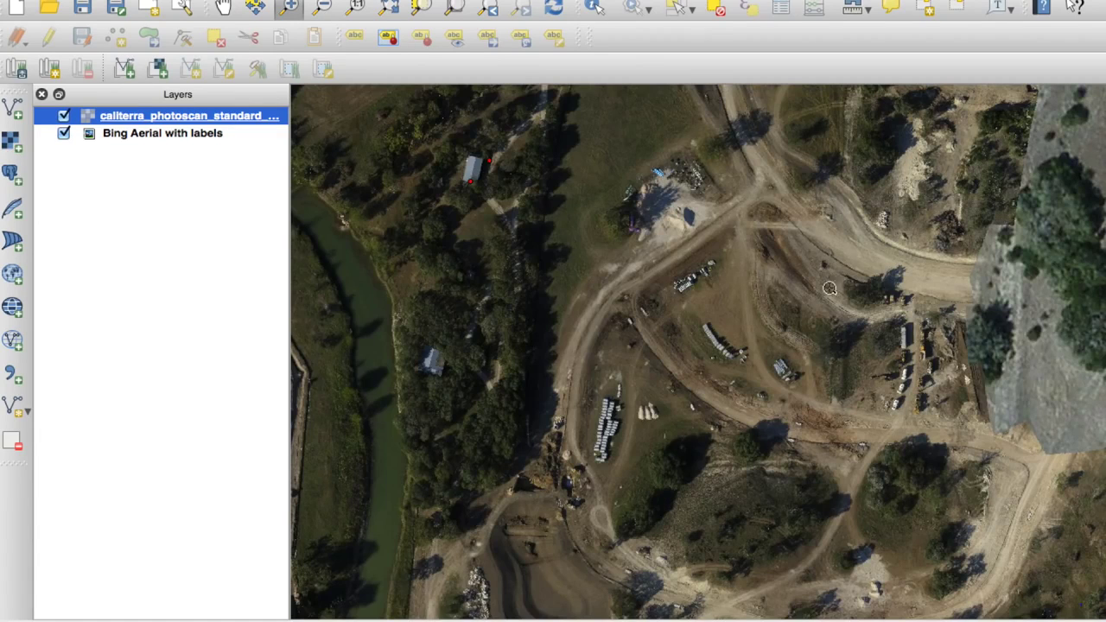
# Pan across the orthomosaic over Bing Aerial toward the quarry, pond and cemetery
pyautogui.click(223, 9)
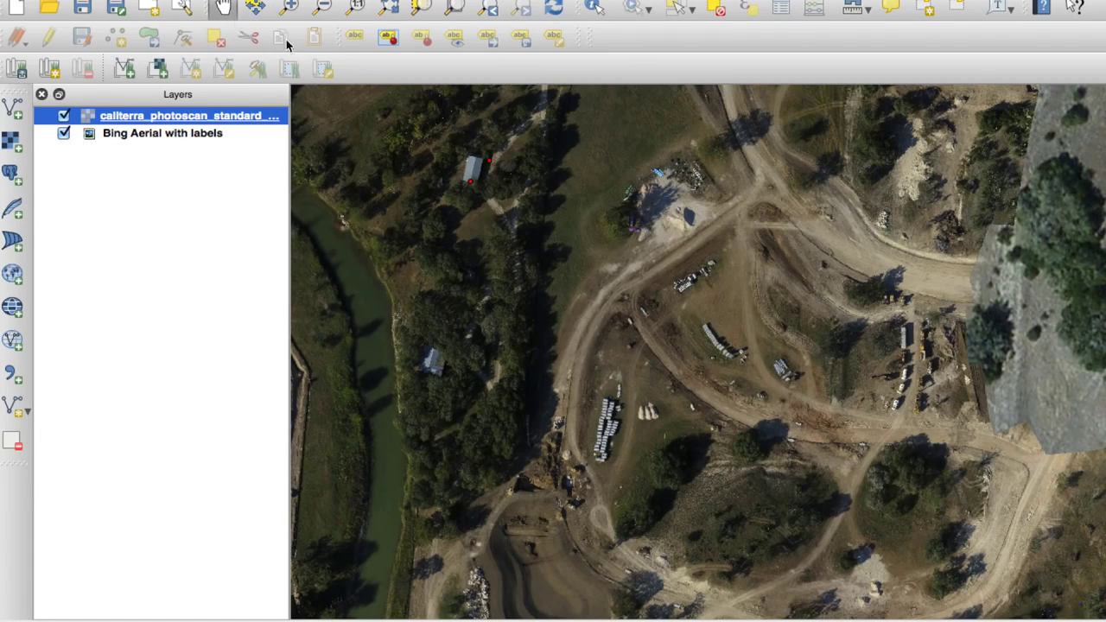
pyautogui.moveTo(539, 231); pyautogui.dragTo(740, 435)
pyautogui.moveTo(536, 343); pyautogui.dragTo(660, 348)
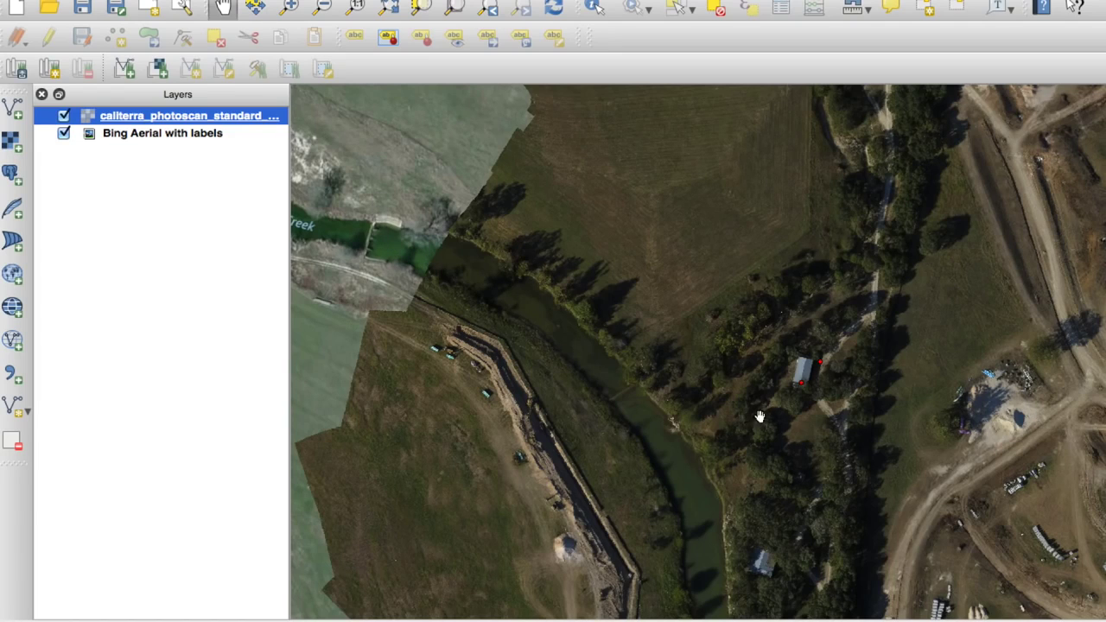
pyautogui.moveTo(868, 470); pyautogui.dragTo(671, 198)
pyautogui.moveTo(777, 379); pyautogui.dragTo(632, 161)
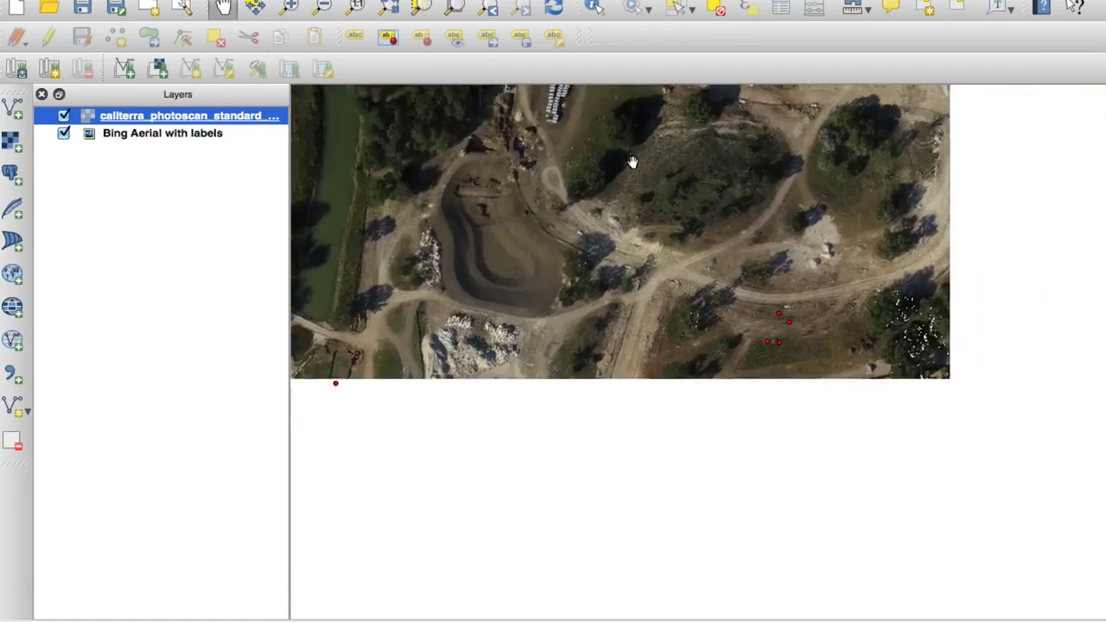
pyautogui.moveTo(711, 316); pyautogui.dragTo(605, 205)
pyautogui.moveTo(649, 306); pyautogui.dragTo(657, 224)
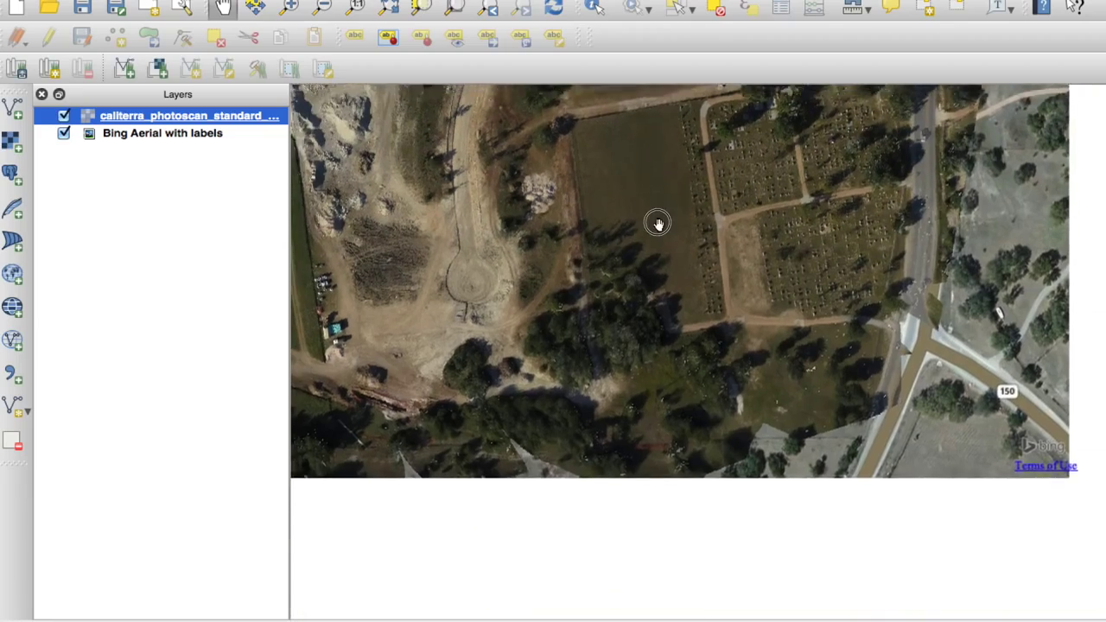
pyautogui.moveTo(680, 265); pyautogui.dragTo(849, 481)
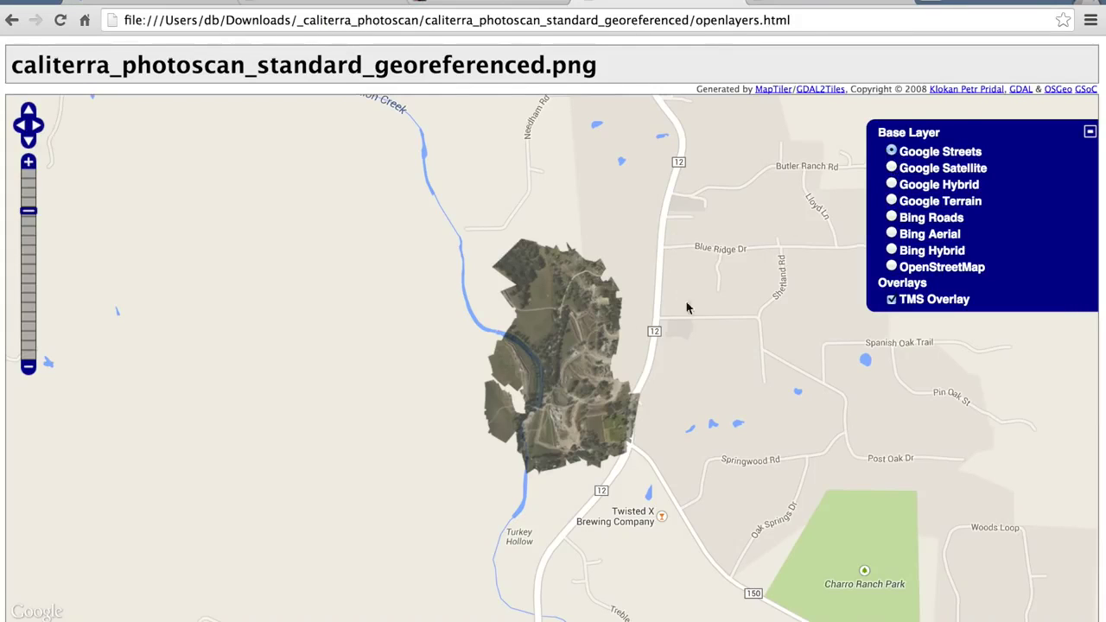
# Set Google Hybrid as the base layer and zoom in two levels on the drone imagery
pyautogui.click(891, 185)
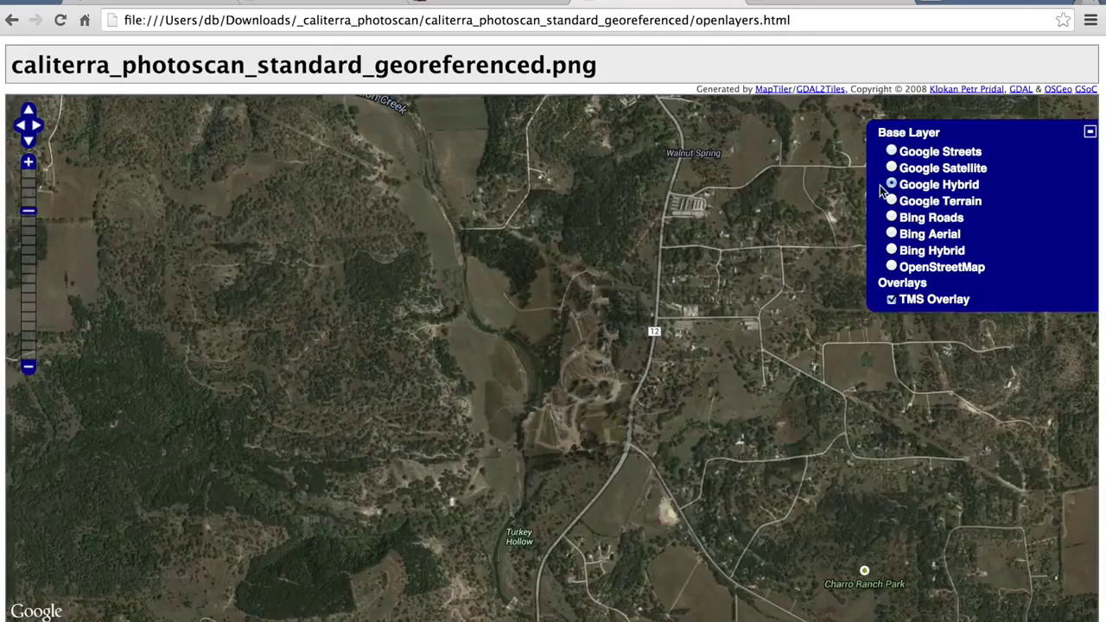
pyautogui.click(28, 164)
pyautogui.click(29, 165)
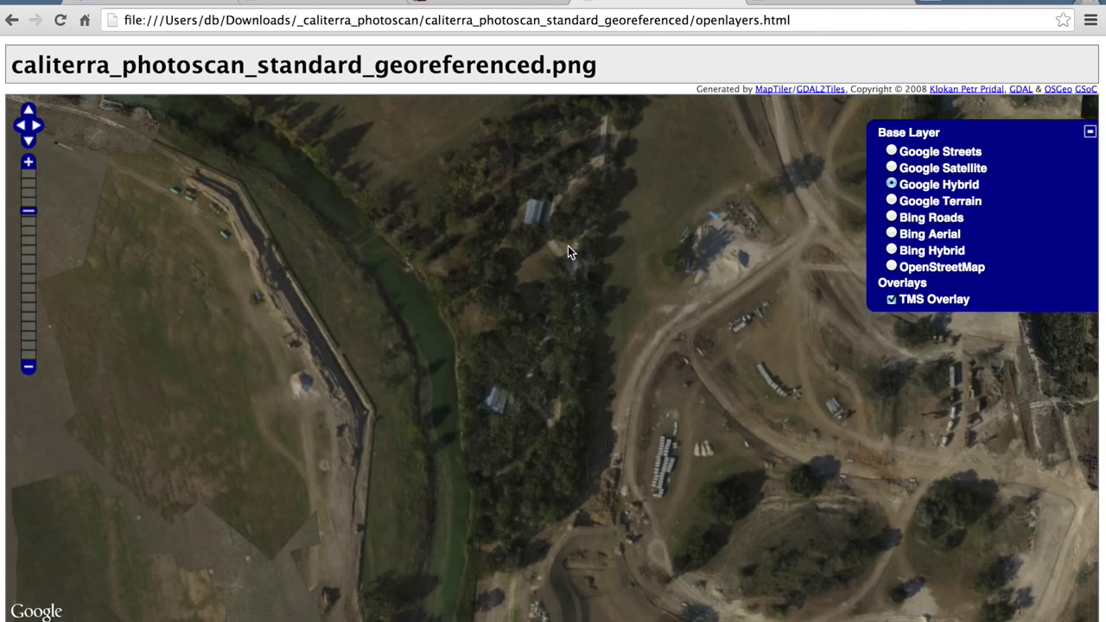
# Toggle the TMS drone overlay off and on twice to compare, leaving it visible
pyautogui.click(891, 300)
pyautogui.click(892, 300)
pyautogui.click(891, 300)
pyautogui.click(892, 300)
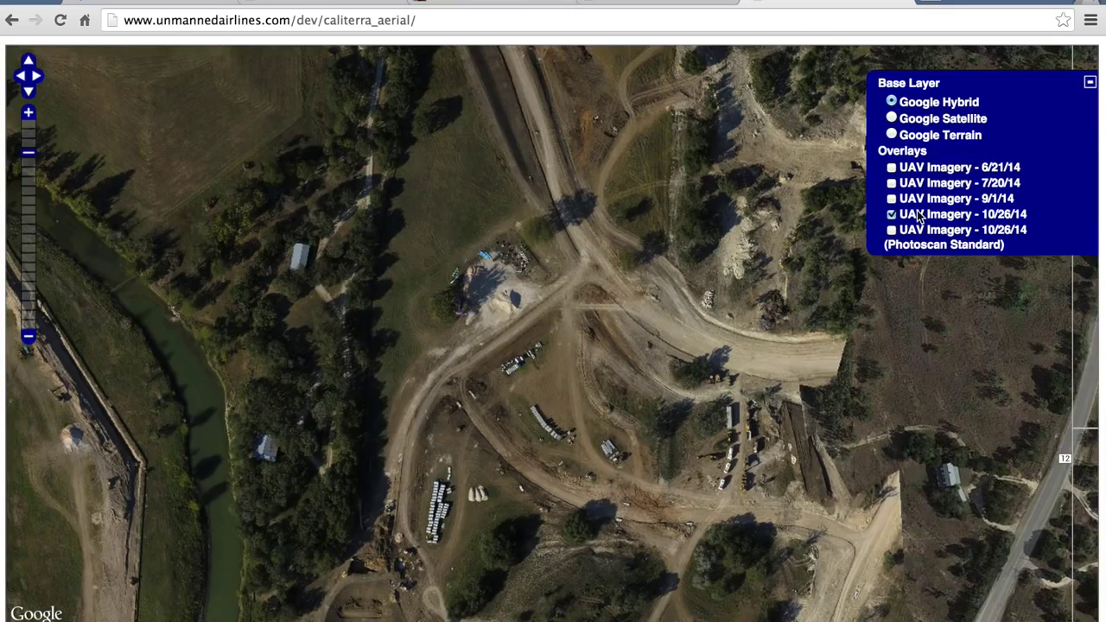
# Toggle the UAV Imagery 10/26/14 Photoscan Standard overlay repeatedly, leaving it shown over Google Hybrid
pyautogui.moveTo(654, 239); pyautogui.dragTo(722, 267)
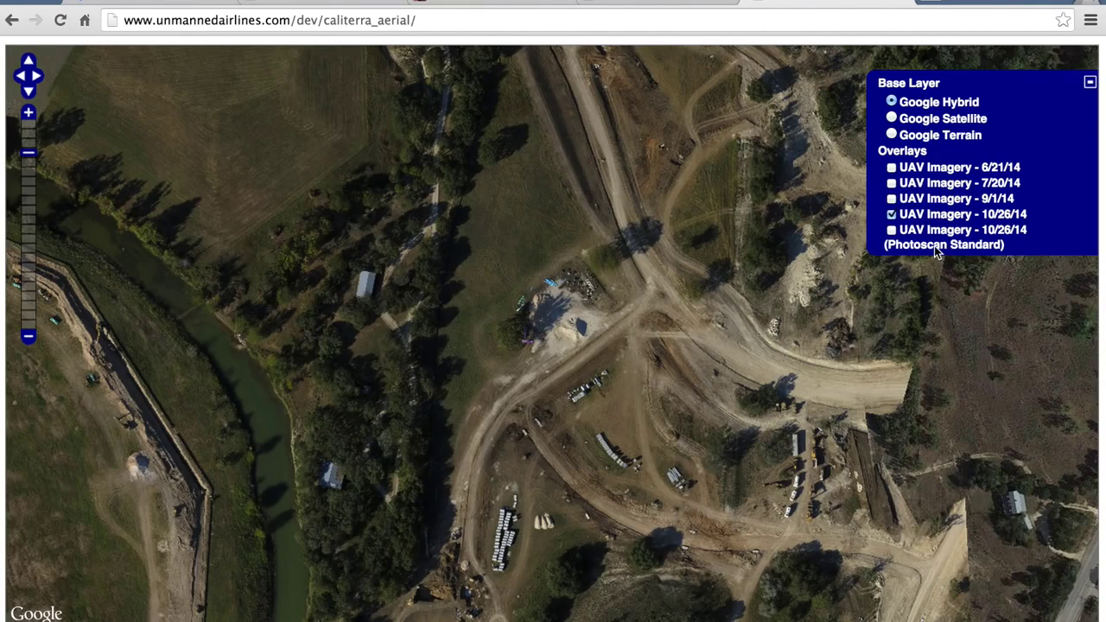
pyautogui.click(891, 230)
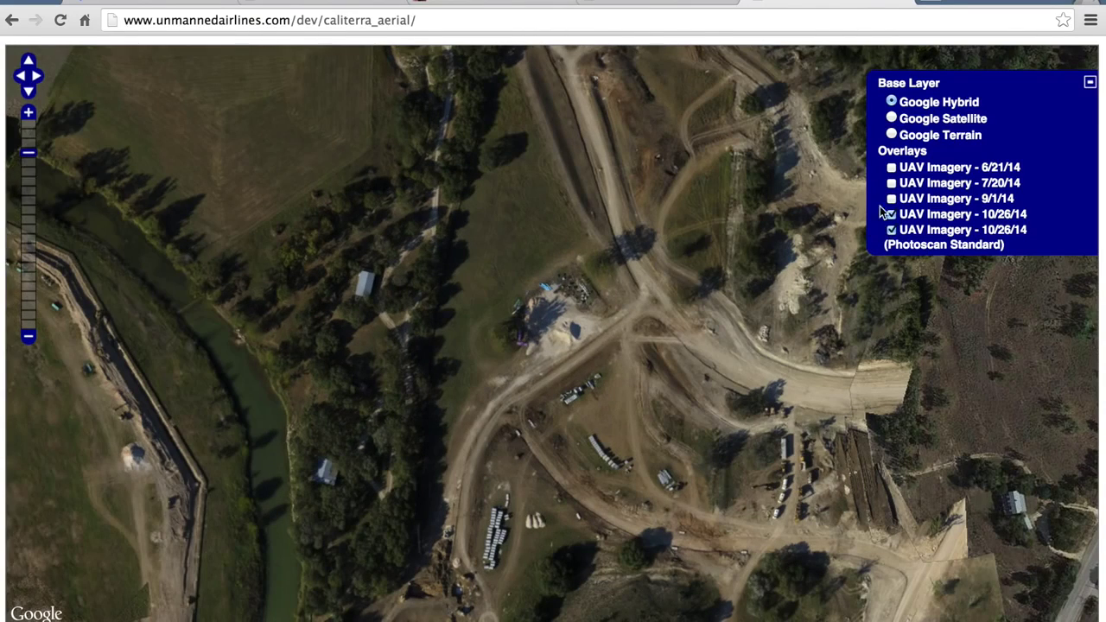
pyautogui.click(891, 230)
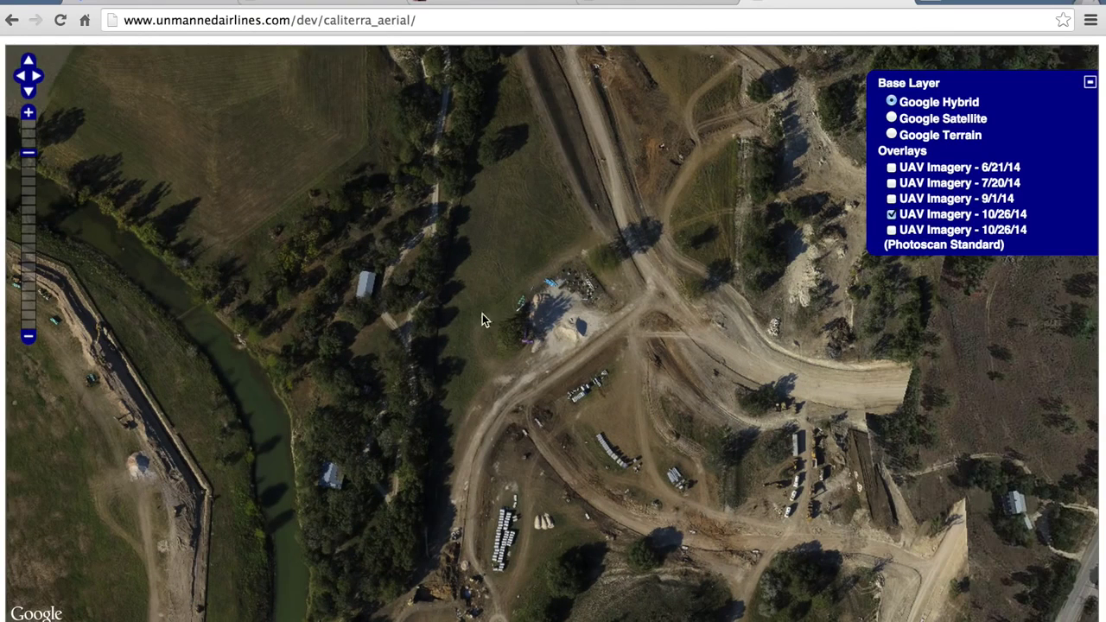
pyautogui.moveTo(577, 275); pyautogui.dragTo(570, 245)
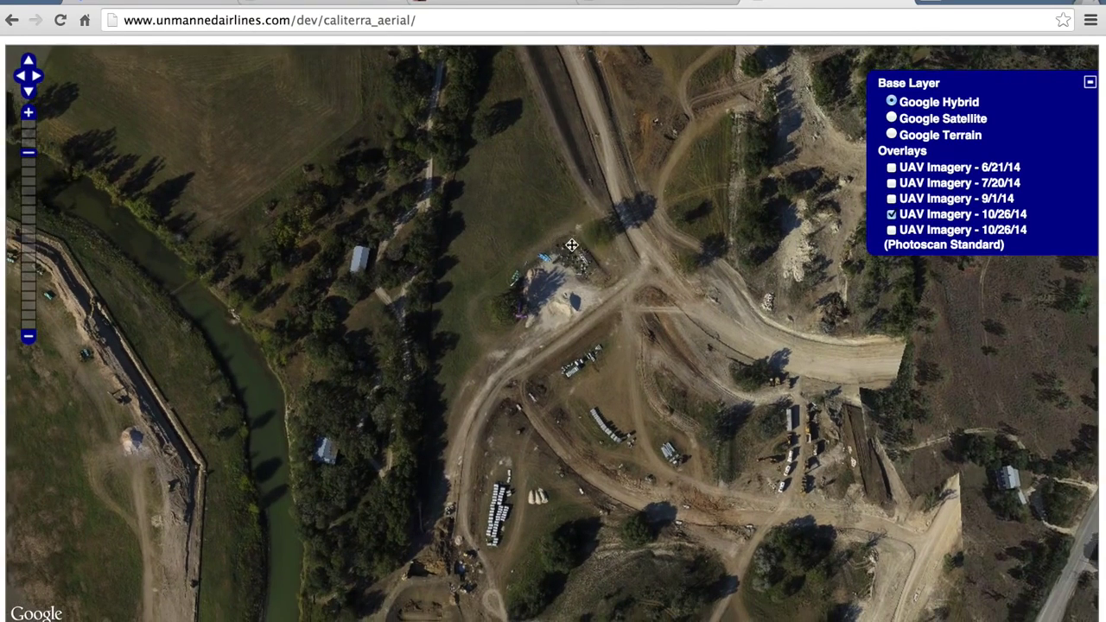
pyautogui.click(891, 229)
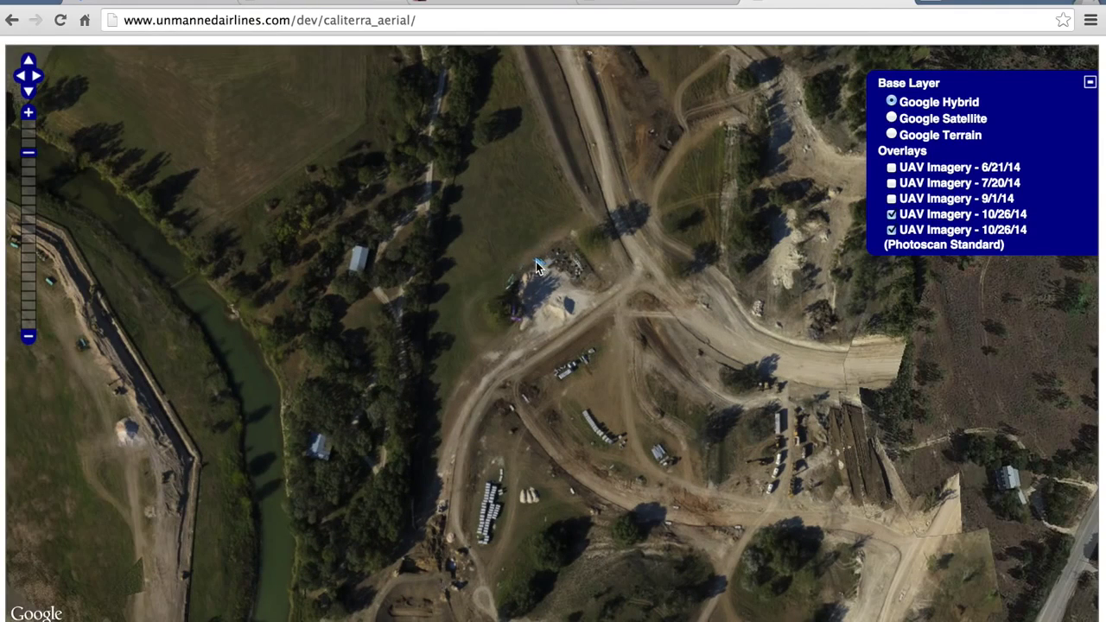
pyautogui.moveTo(536, 266); pyautogui.dragTo(565, 340)
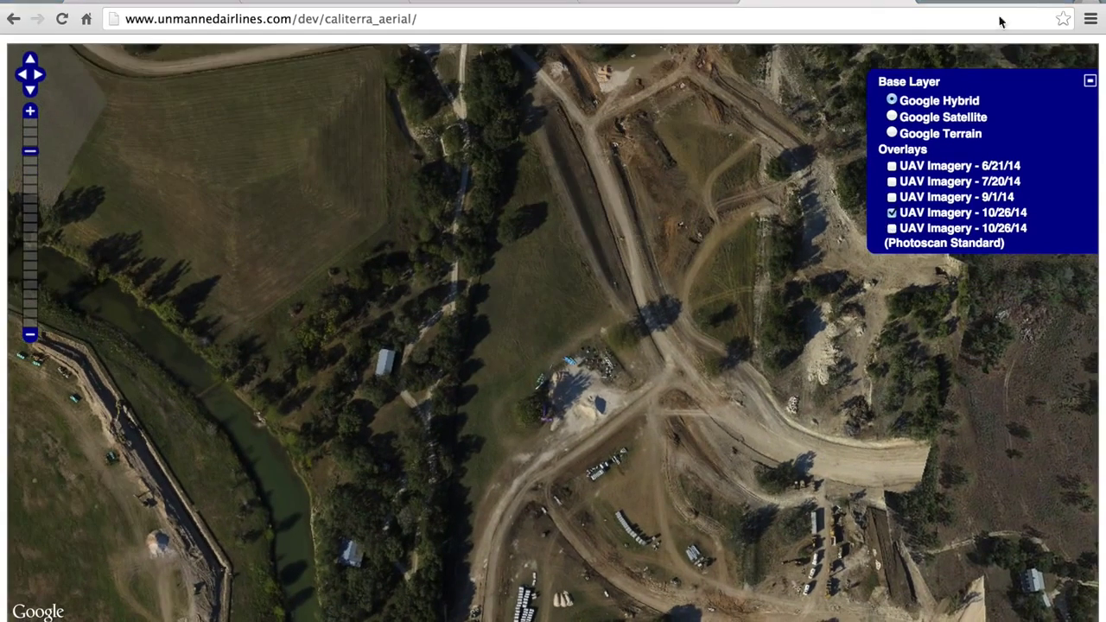
pyautogui.click(891, 229)
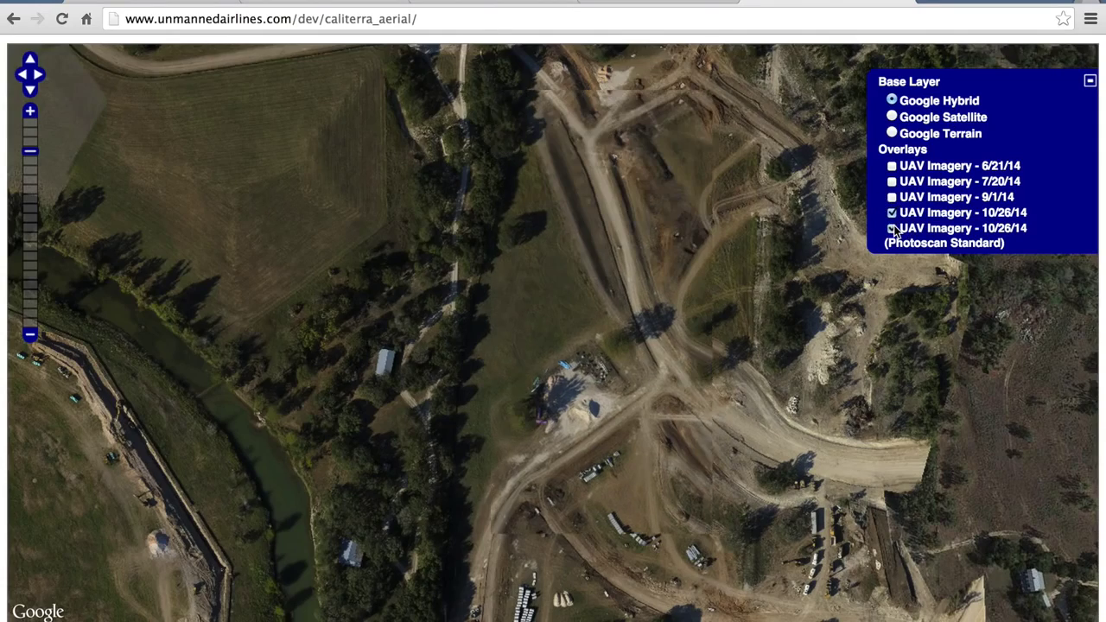
pyautogui.click(892, 229)
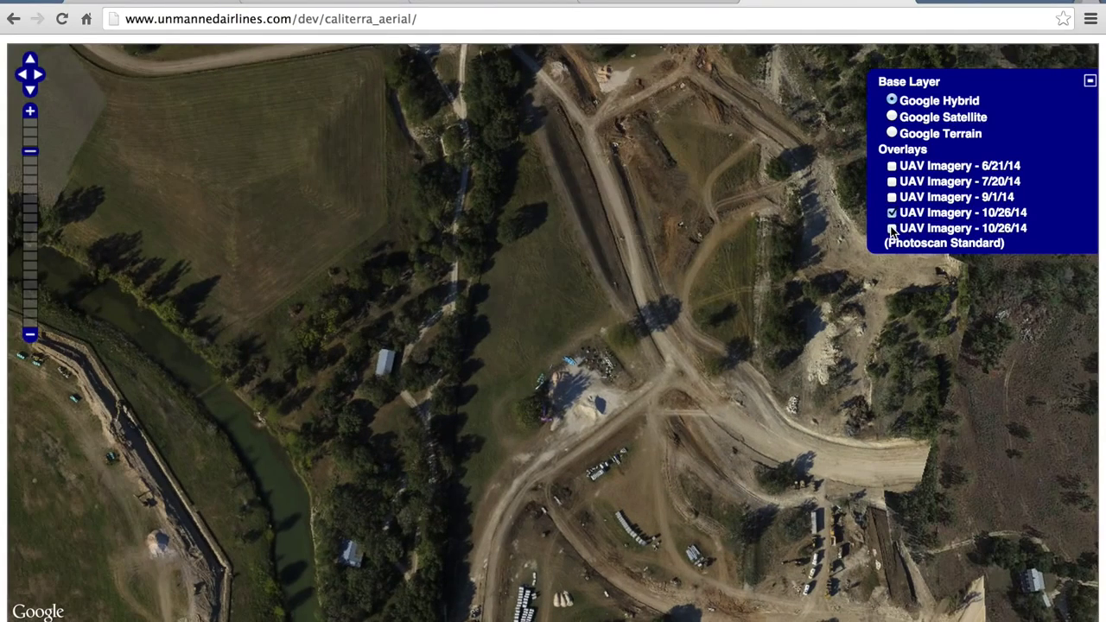
pyautogui.click(892, 229)
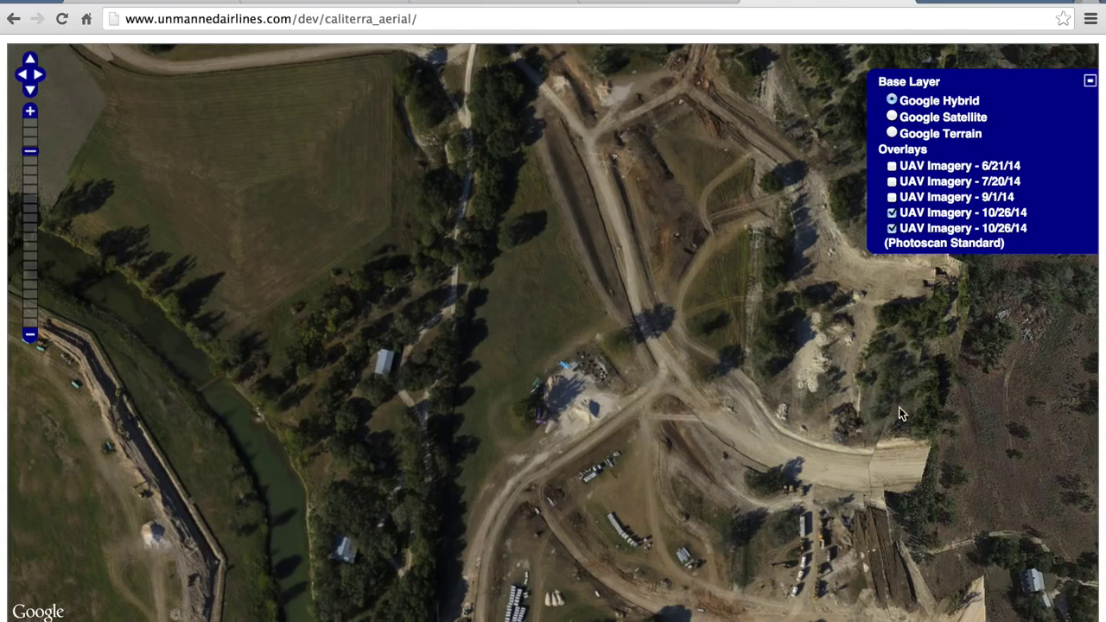
pyautogui.click(891, 229)
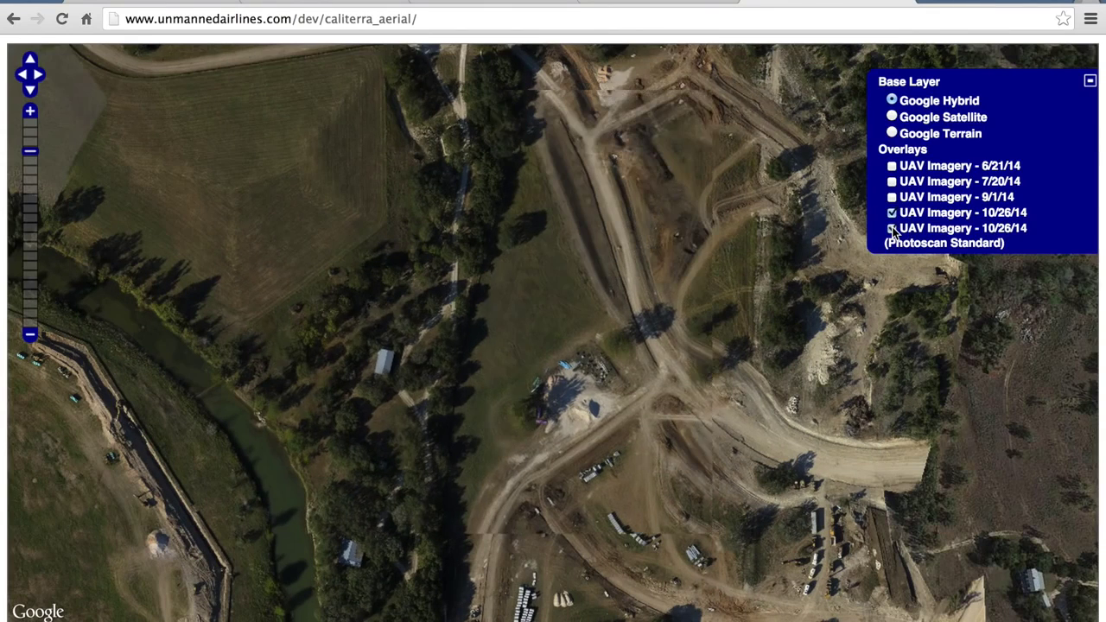
pyautogui.click(892, 229)
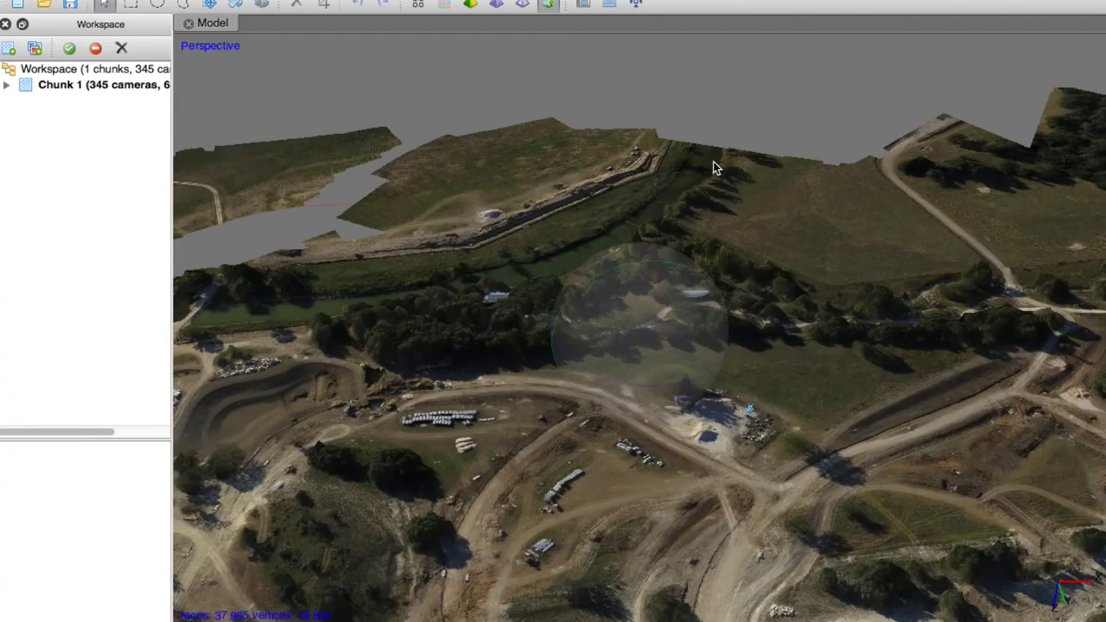
# Orbit and zoom the textured site model, starting from a top-down view
pyautogui.moveTo(660, 350); pyautogui.dragTo(661, 443)
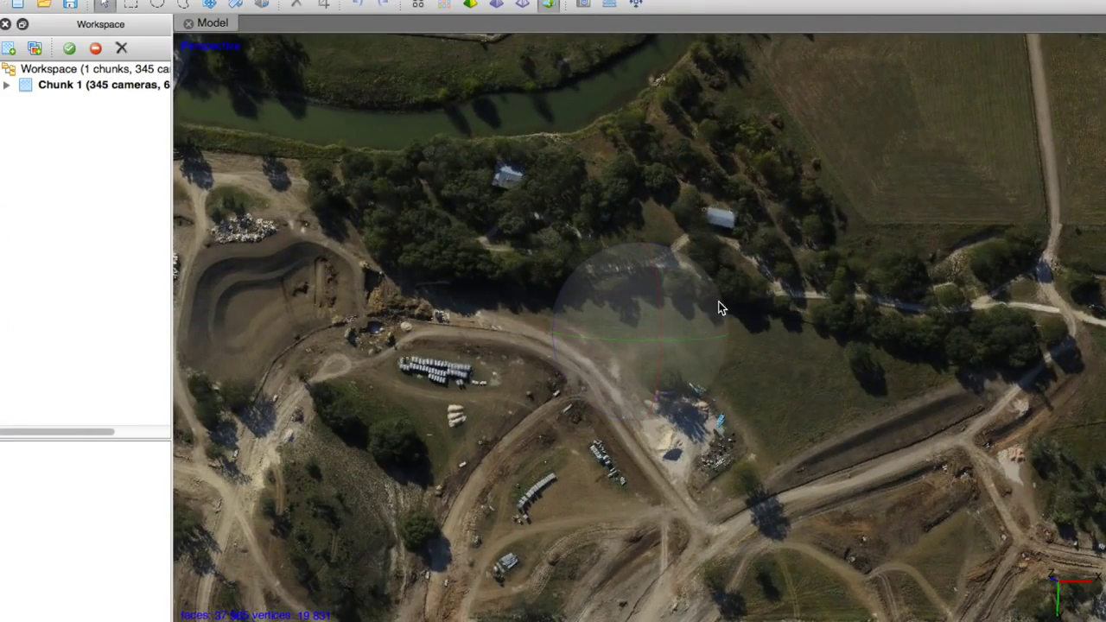
pyautogui.scroll(-5, 724, 298)
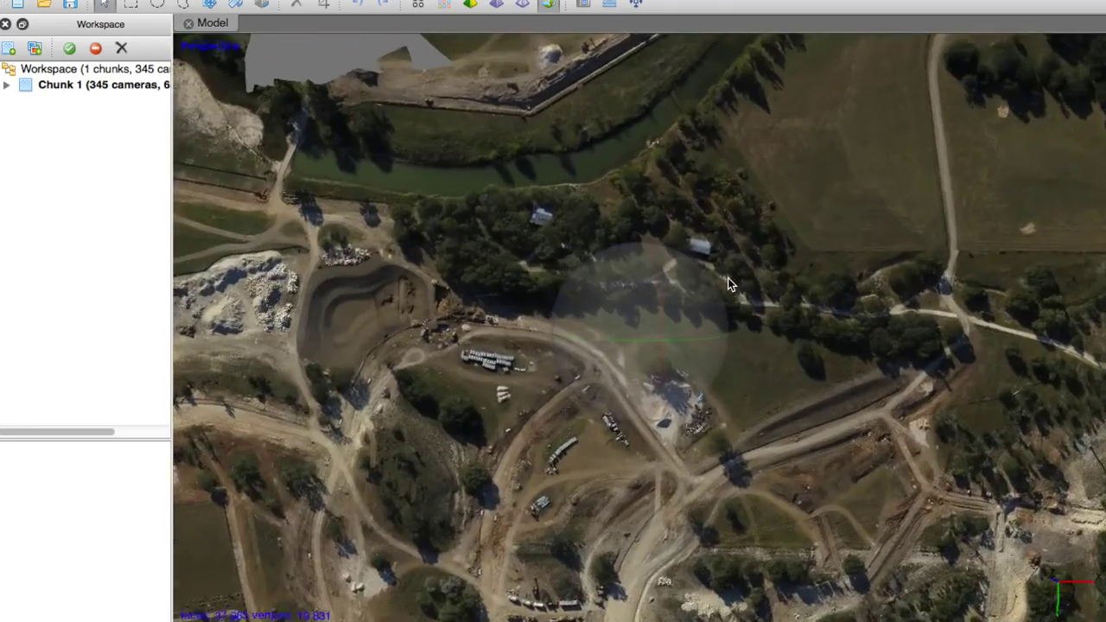
pyautogui.moveTo(728, 284); pyautogui.dragTo(610, 275)
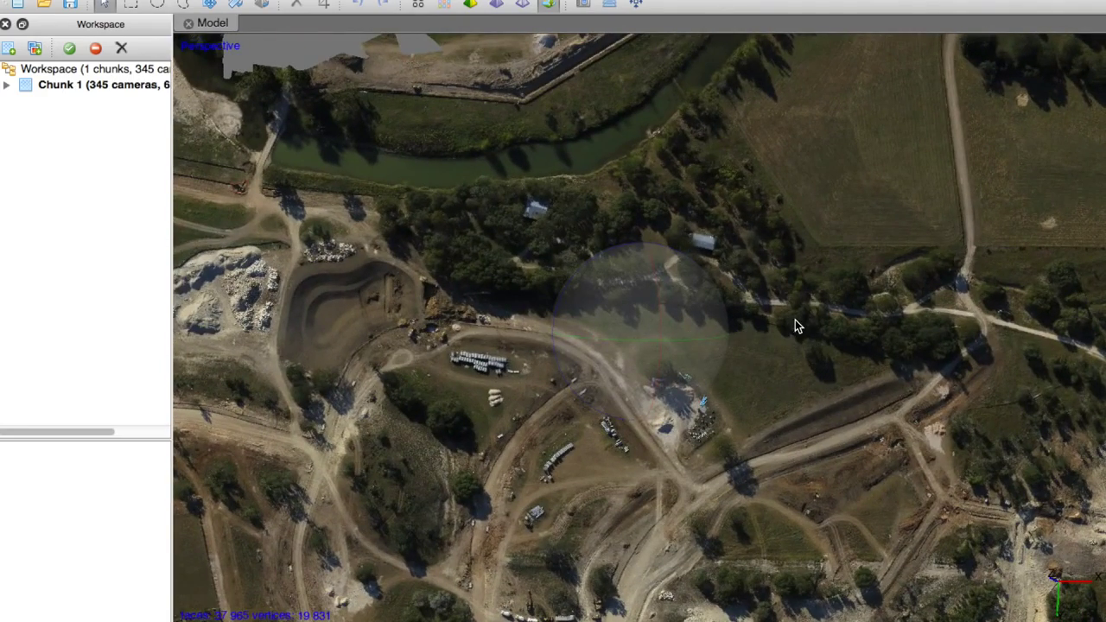
pyautogui.scroll(3, 795, 321)
pyautogui.scroll(-5, 794, 320)
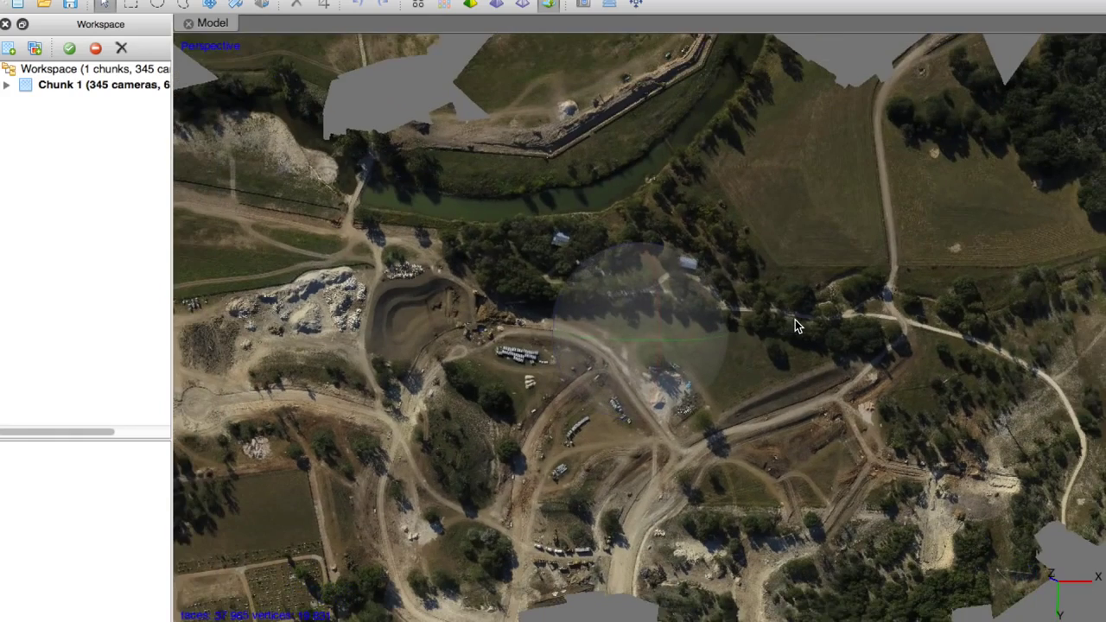
pyautogui.moveTo(661, 328); pyautogui.dragTo(661, 329)
pyautogui.scroll(1, 658, 330)
pyautogui.moveTo(658, 330); pyautogui.dragTo(653, 299)
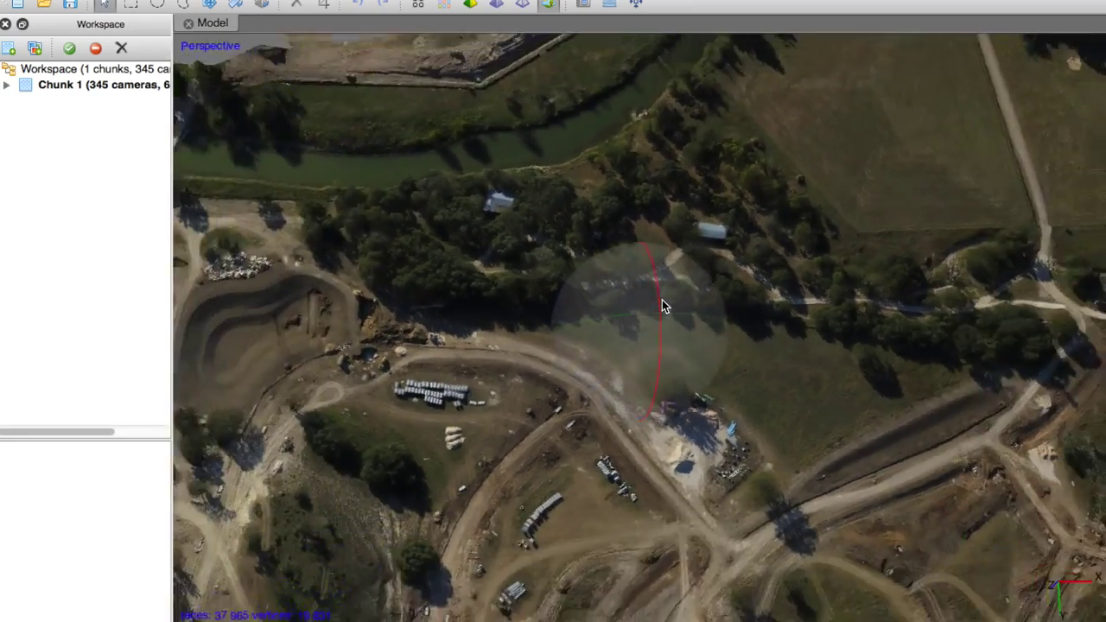
pyautogui.scroll(5, 662, 302)
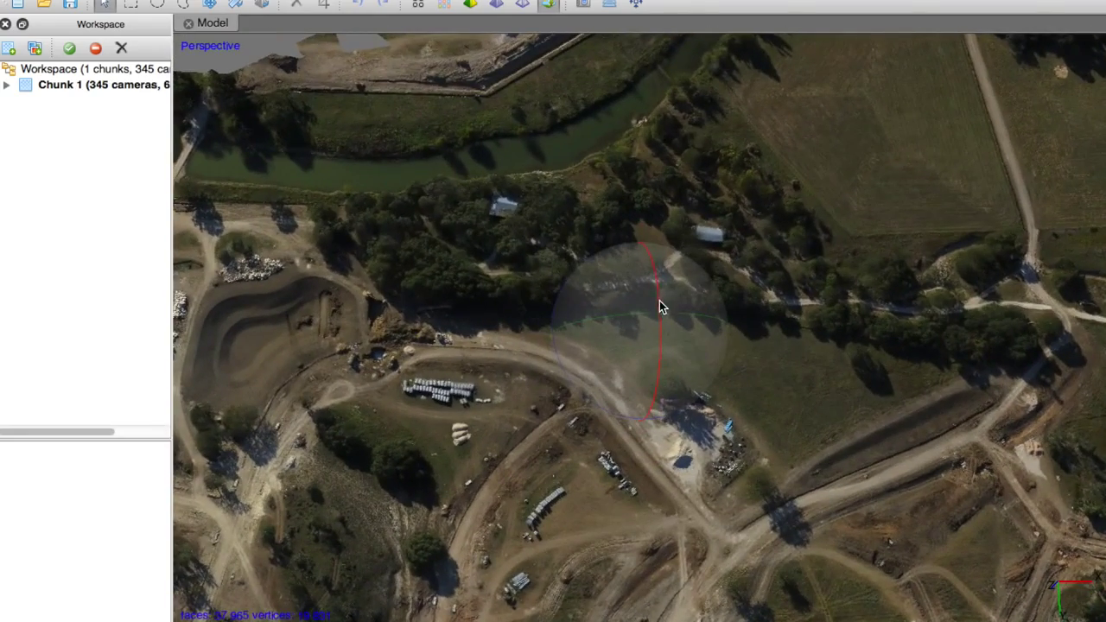
# Tilt the model to oblique perspectives, then return to a close near top-down view
pyautogui.moveTo(659, 301)
pyautogui.mouseDown()
pyautogui.moveTo(654, 239)
pyautogui.moveTo(650, 313)
pyautogui.mouseUp()
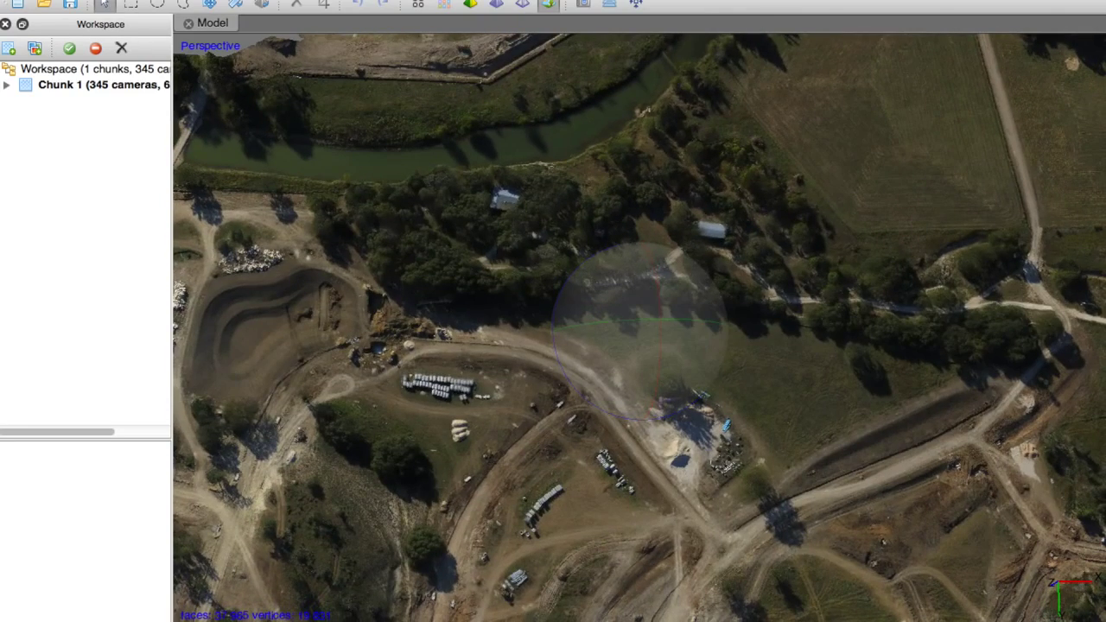
pyautogui.scroll(-3, 819, 331)
pyautogui.moveTo(658, 316); pyautogui.dragTo(650, 269)
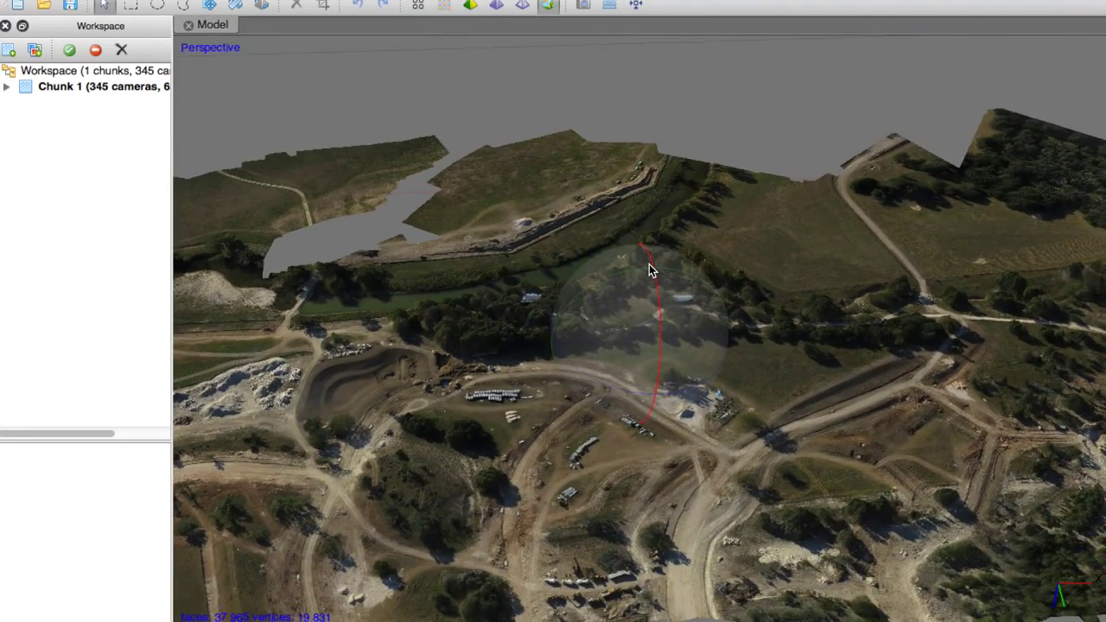
pyautogui.moveTo(651, 271); pyautogui.dragTo(835, 295)
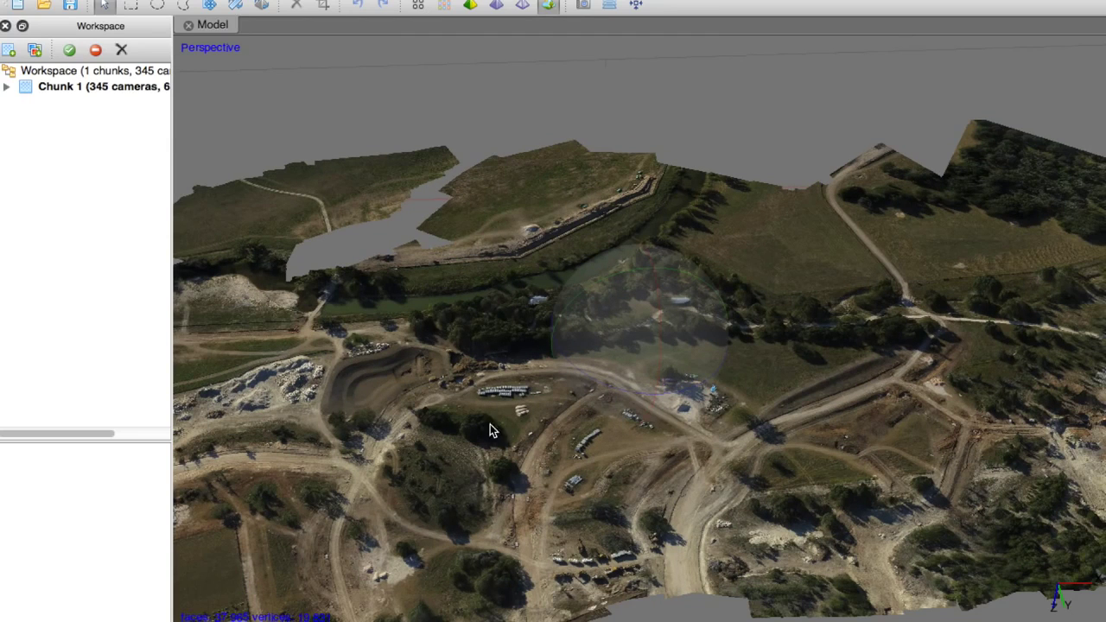
pyautogui.scroll(3, 781, 340)
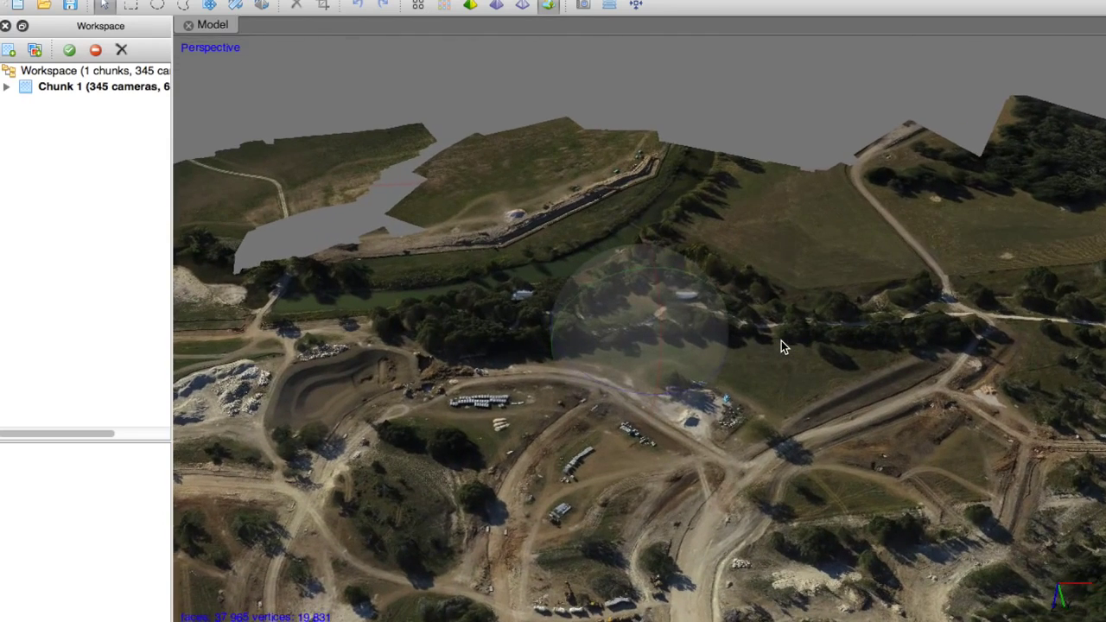
pyautogui.scroll(2, 781, 340)
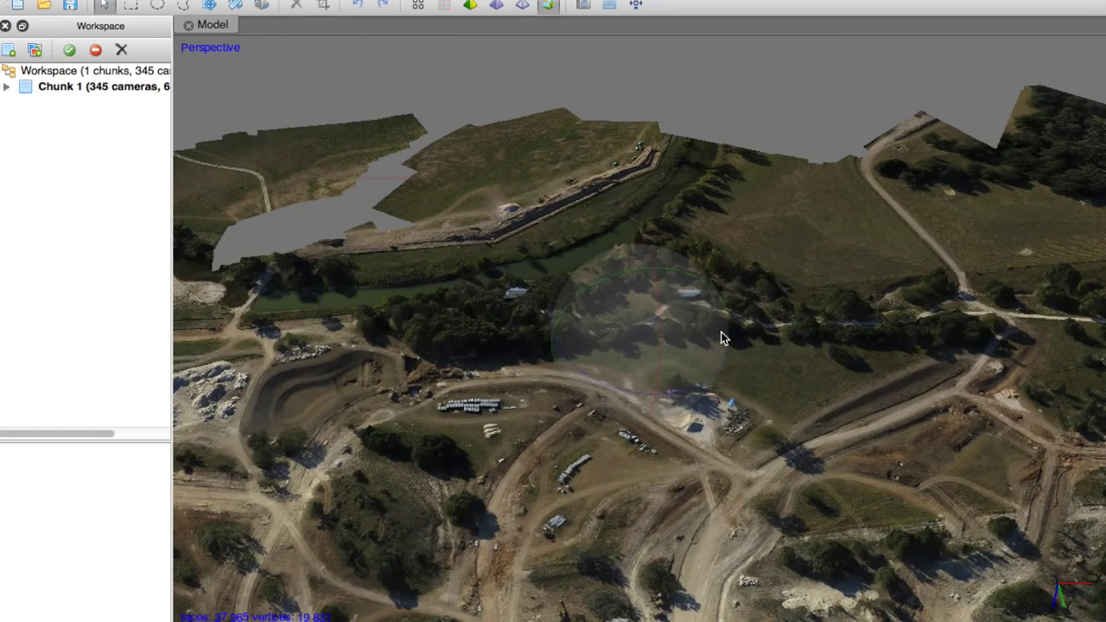
pyautogui.moveTo(662, 316); pyautogui.dragTo(662, 410)
pyautogui.scroll(3, 750, 297)
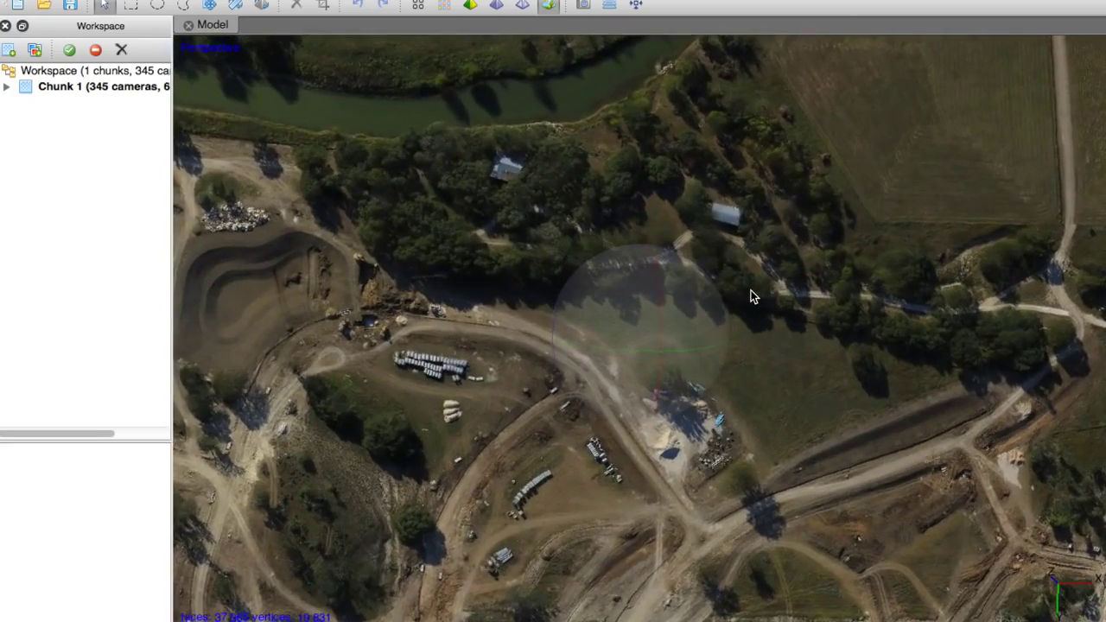